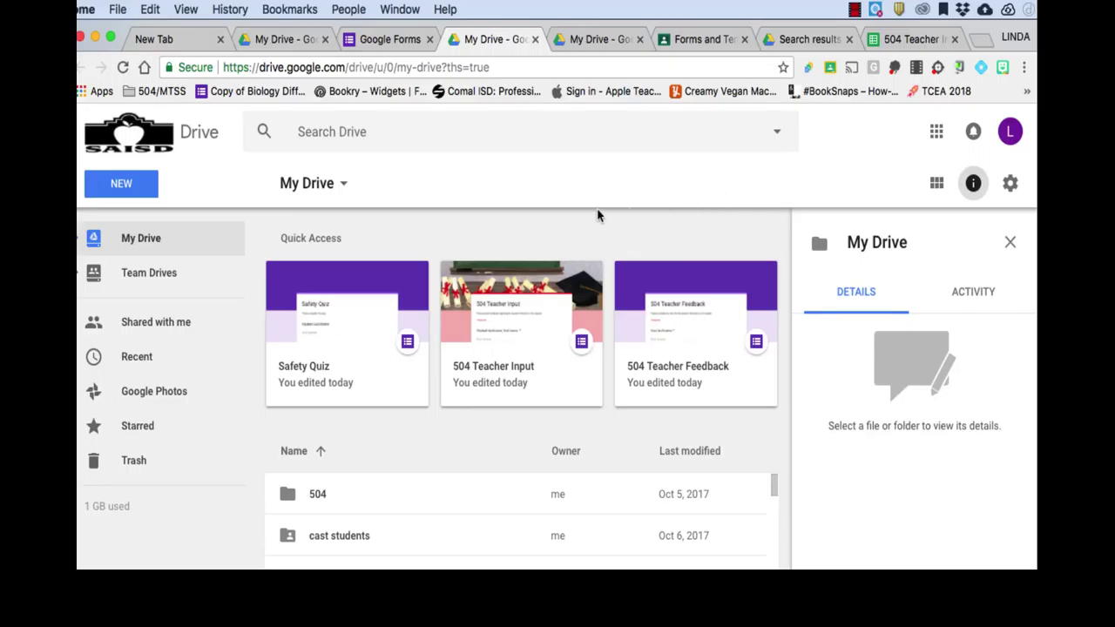
Step: Create a blank Google Form from Drive's New > More > Google Forms menu
left_click(124, 188)
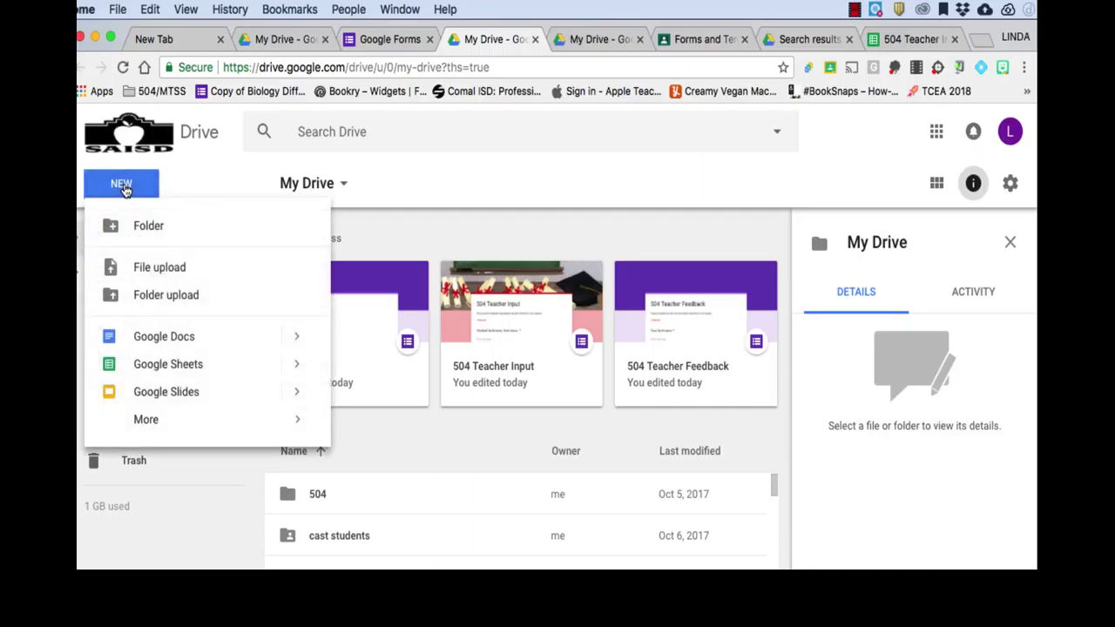
mouse_move(211, 424)
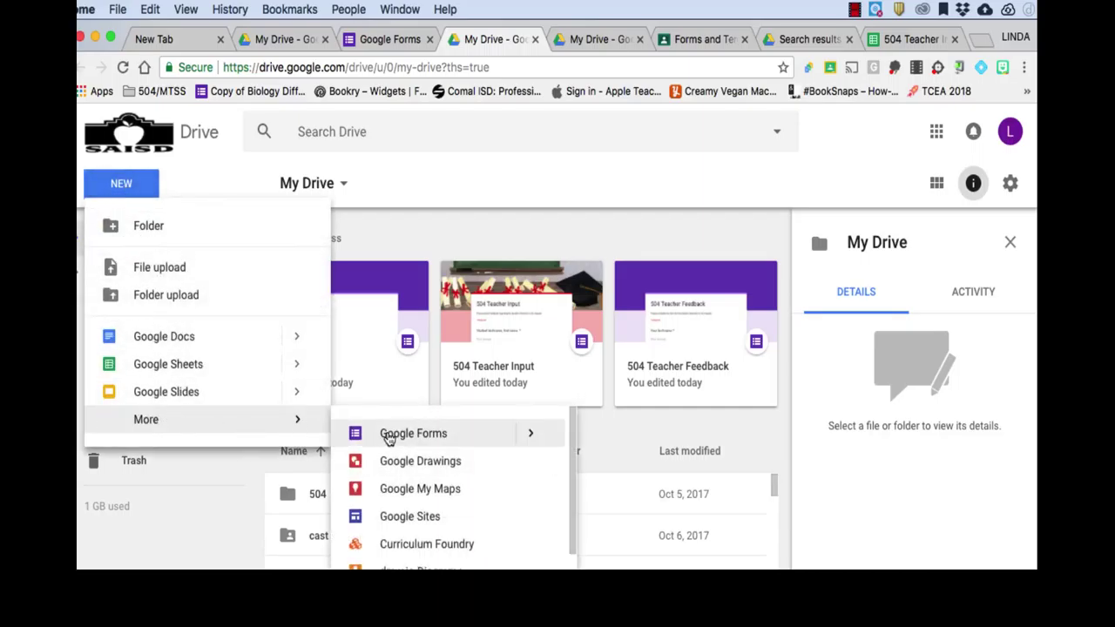
left_click(534, 433)
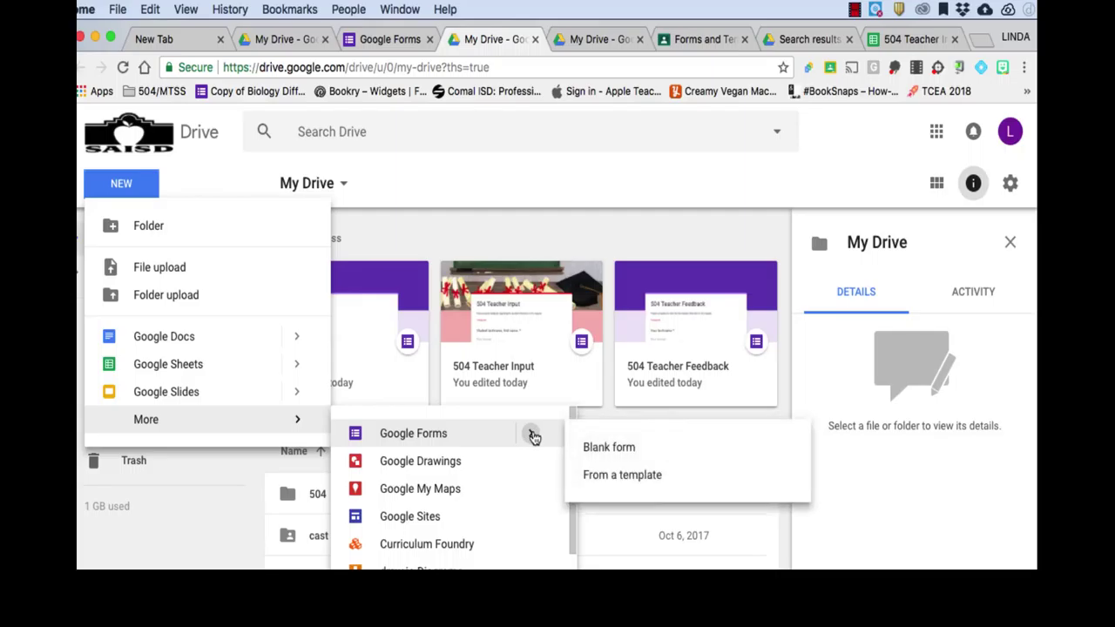
left_click(610, 450)
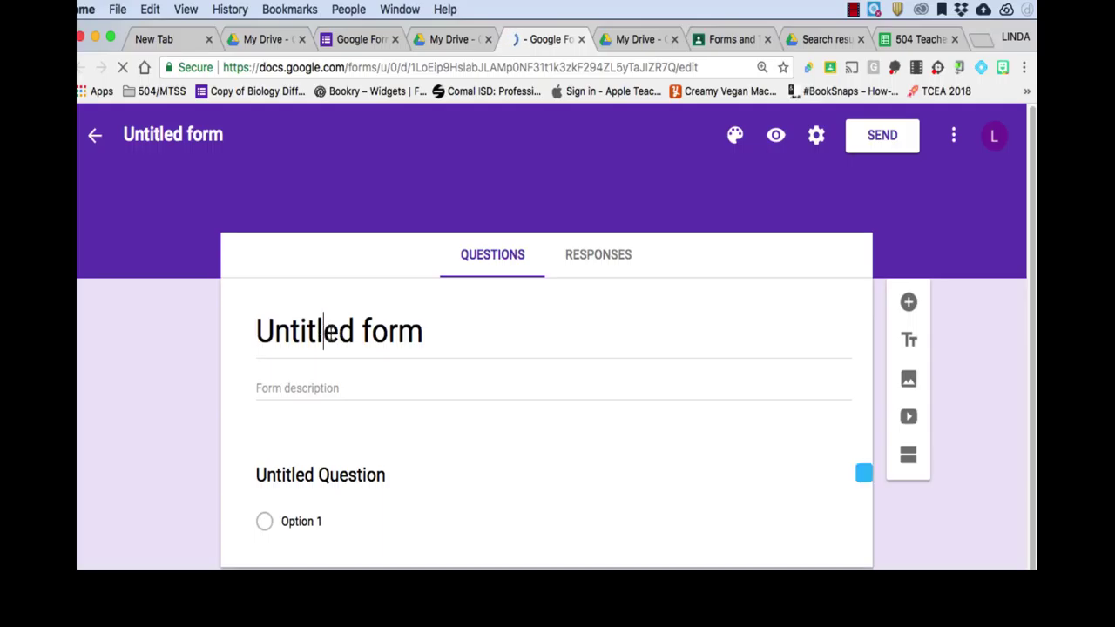
Step: Title the form 'Safety Quiz' with the description 'Please complete the quiz.'
double_click(347, 331)
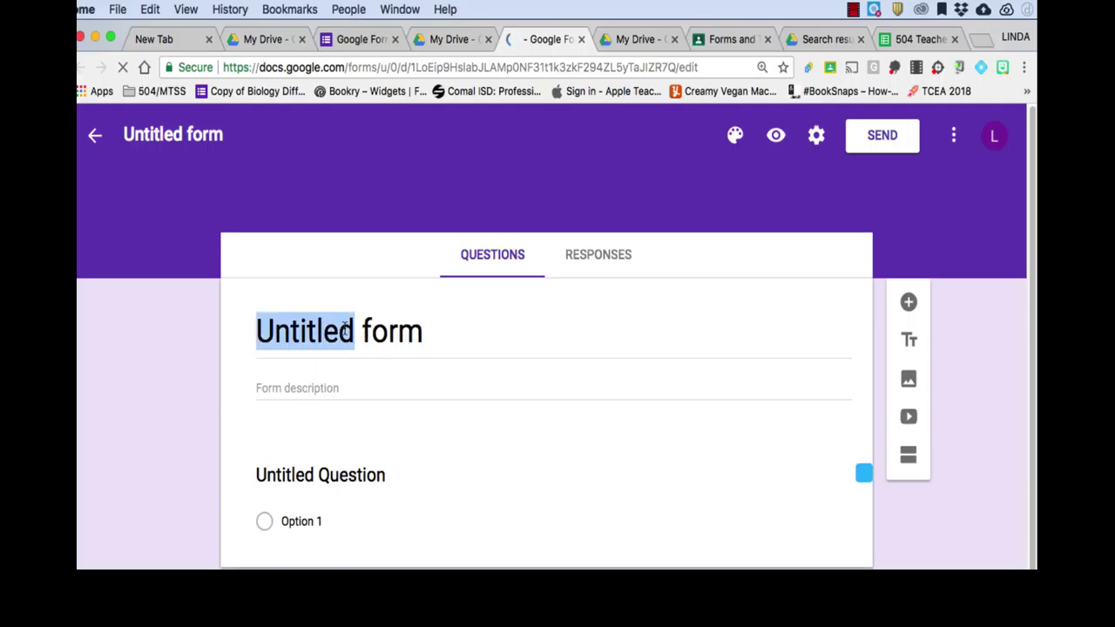
triple_click(427, 335)
type("Safety ")
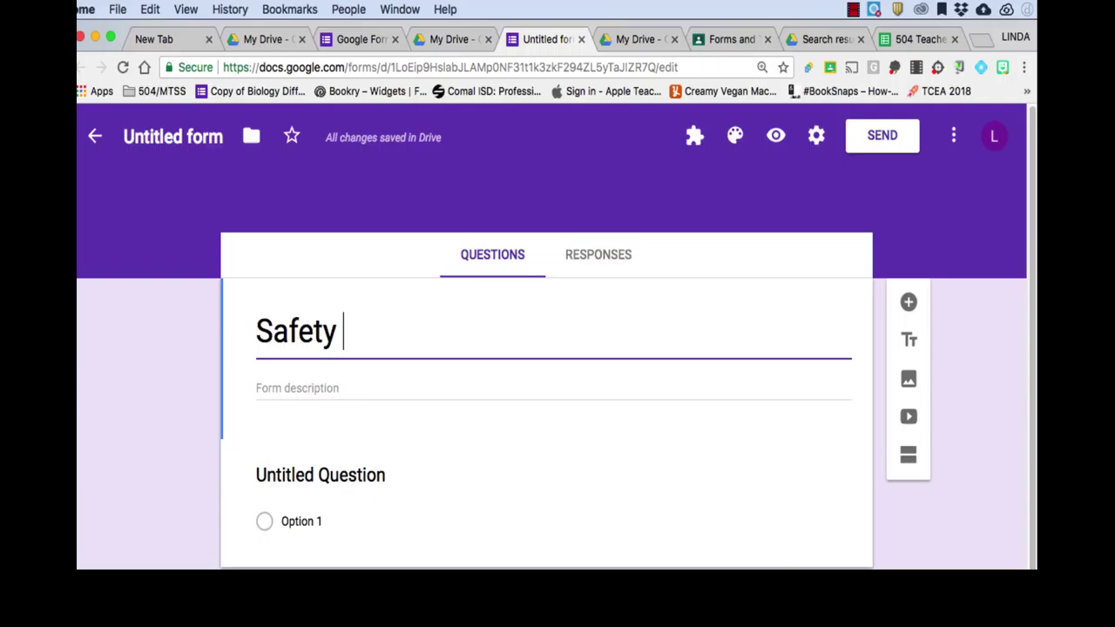
type("Quiz")
left_click(336, 383)
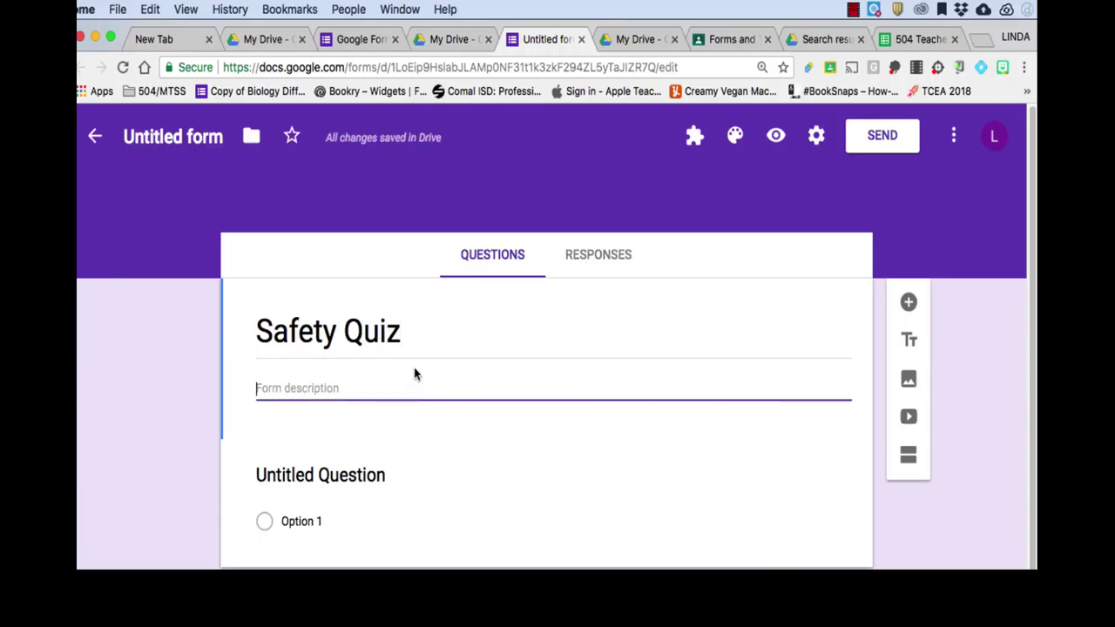
type("Please com")
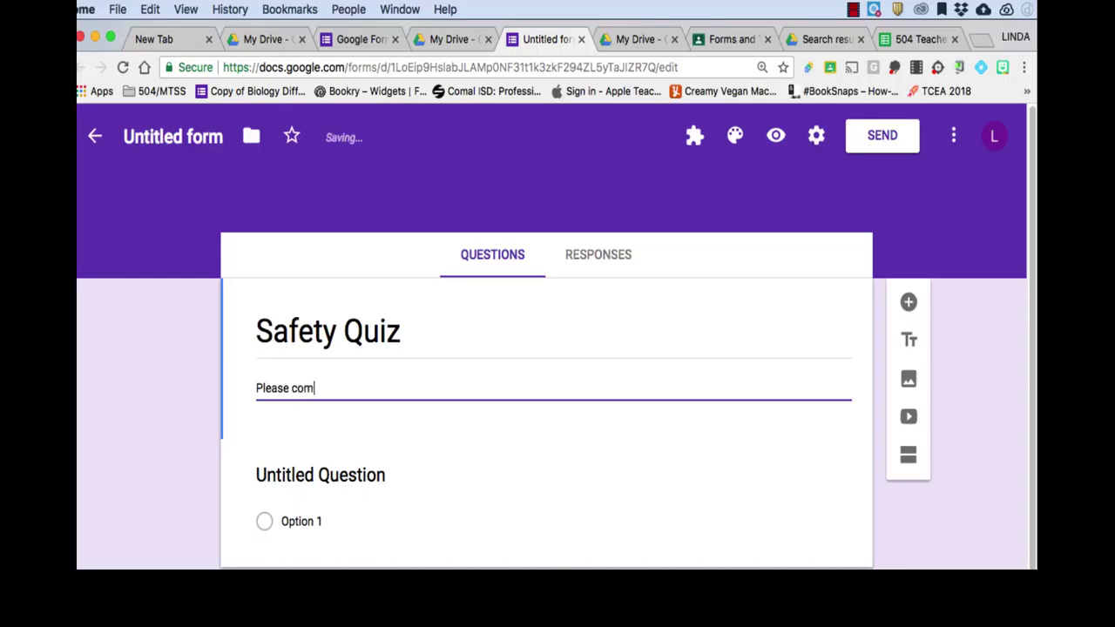
type("plete the quiz.")
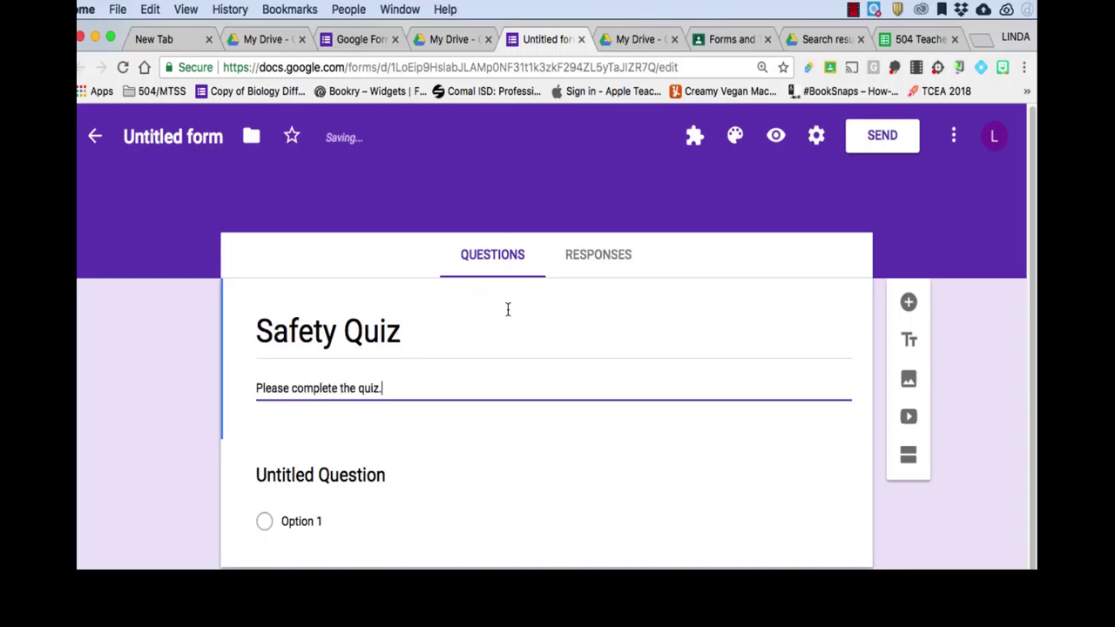
Step: Rename the form file to 'Safety Quiz' to match its title
left_click_drag(402, 331, 260, 319)
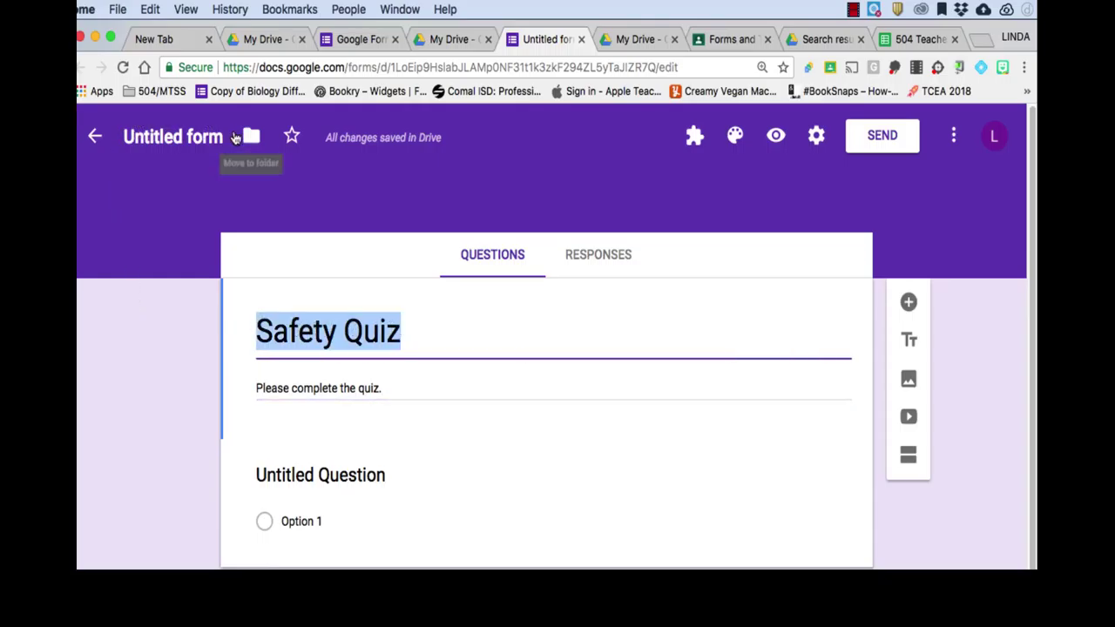
left_click(151, 136)
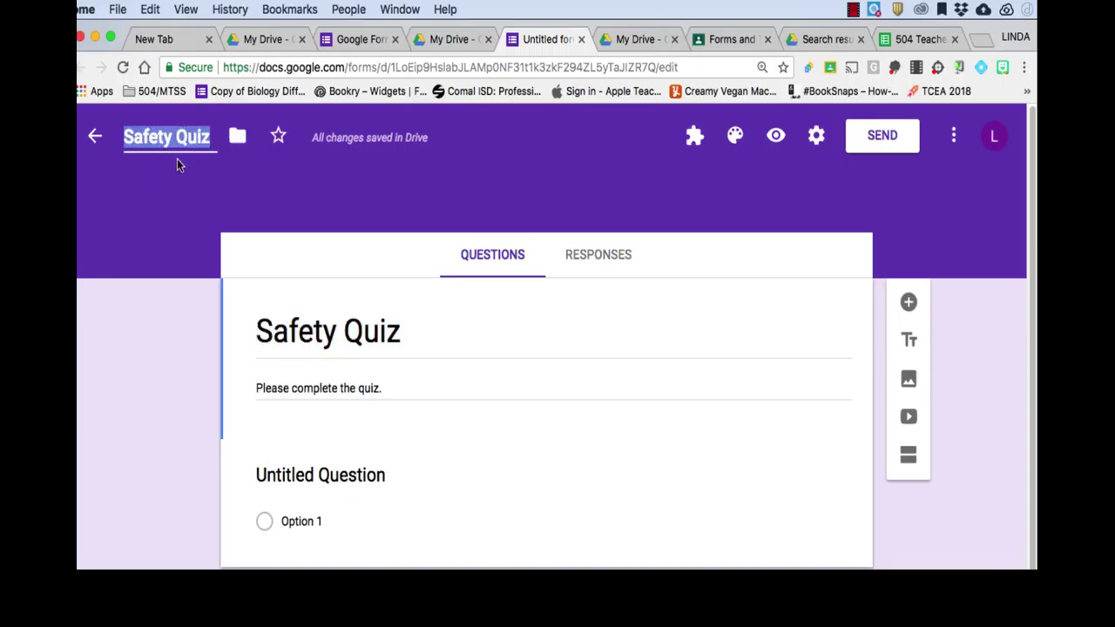
left_click(441, 328)
left_click(441, 329)
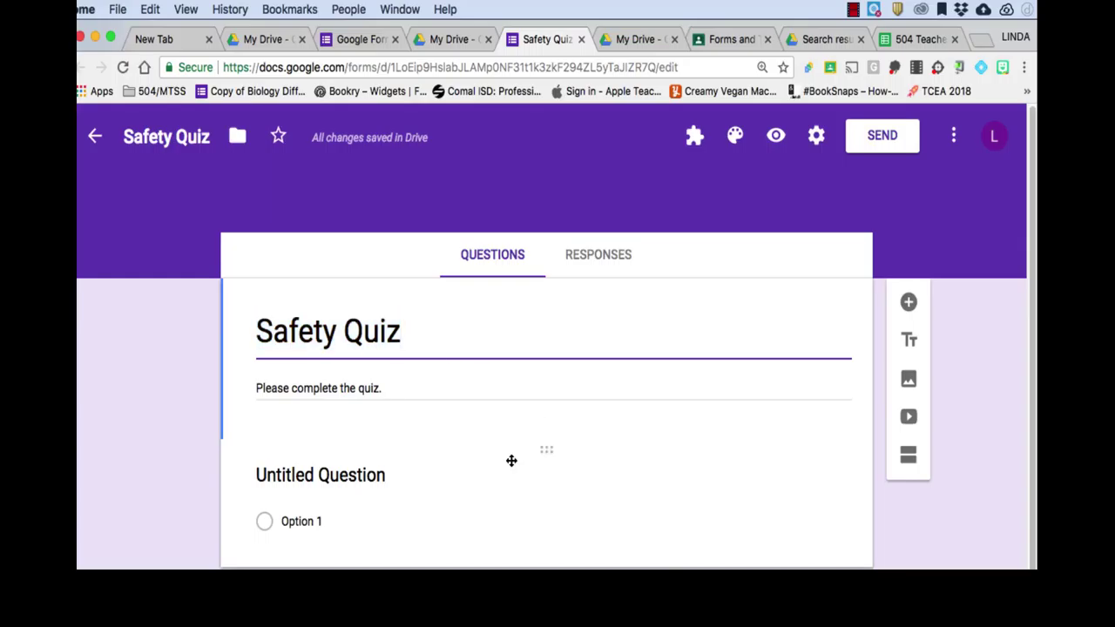
scroll(513, 460, "down", 1)
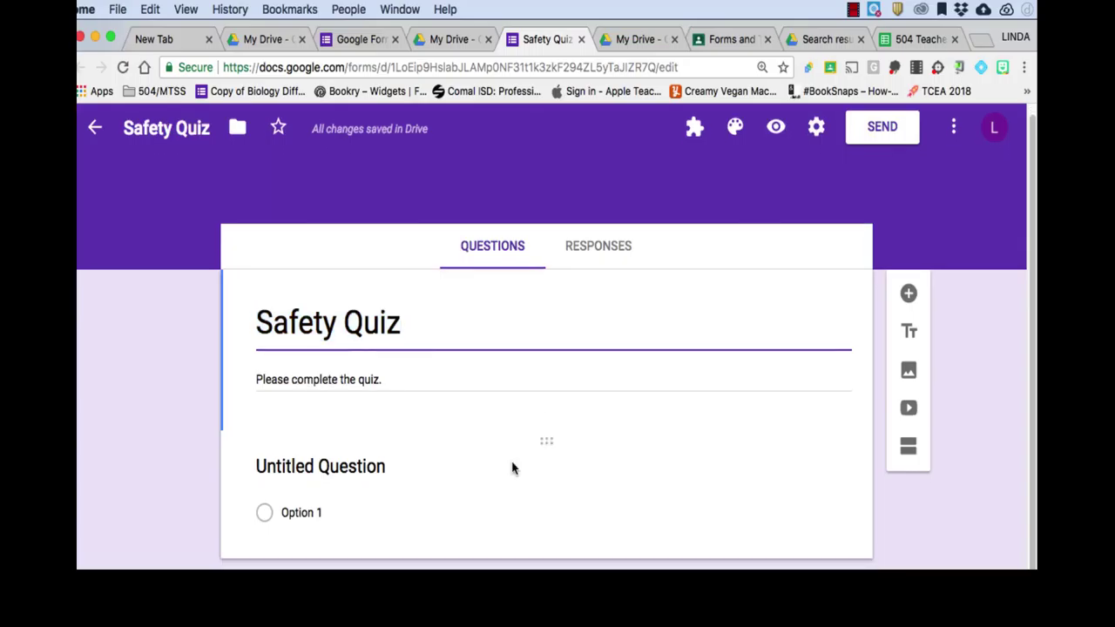
left_click(332, 473)
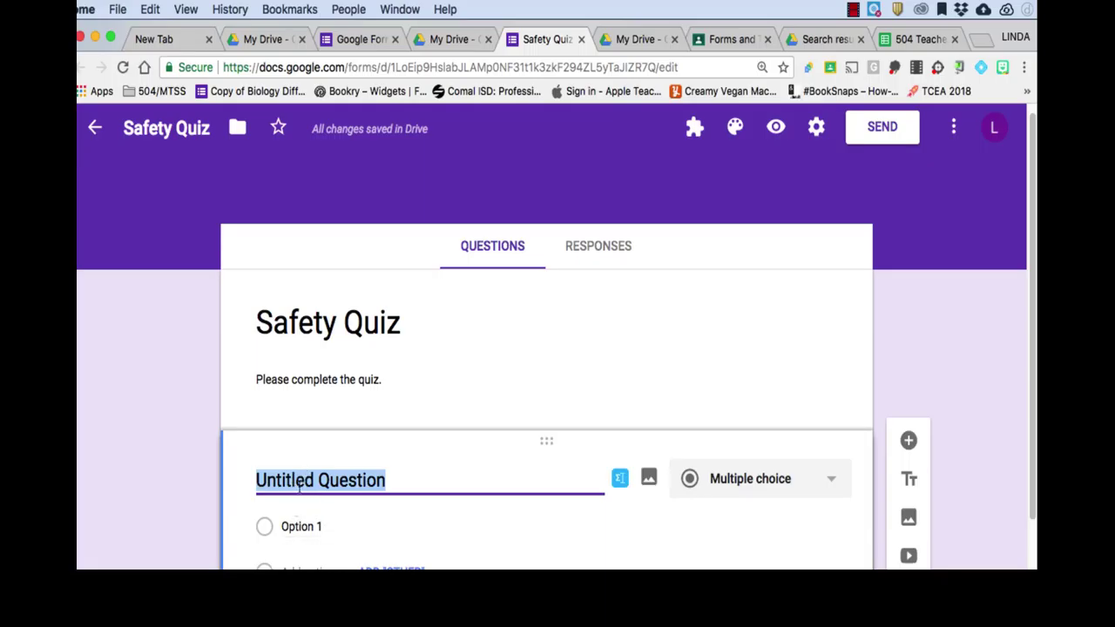
left_click(839, 482)
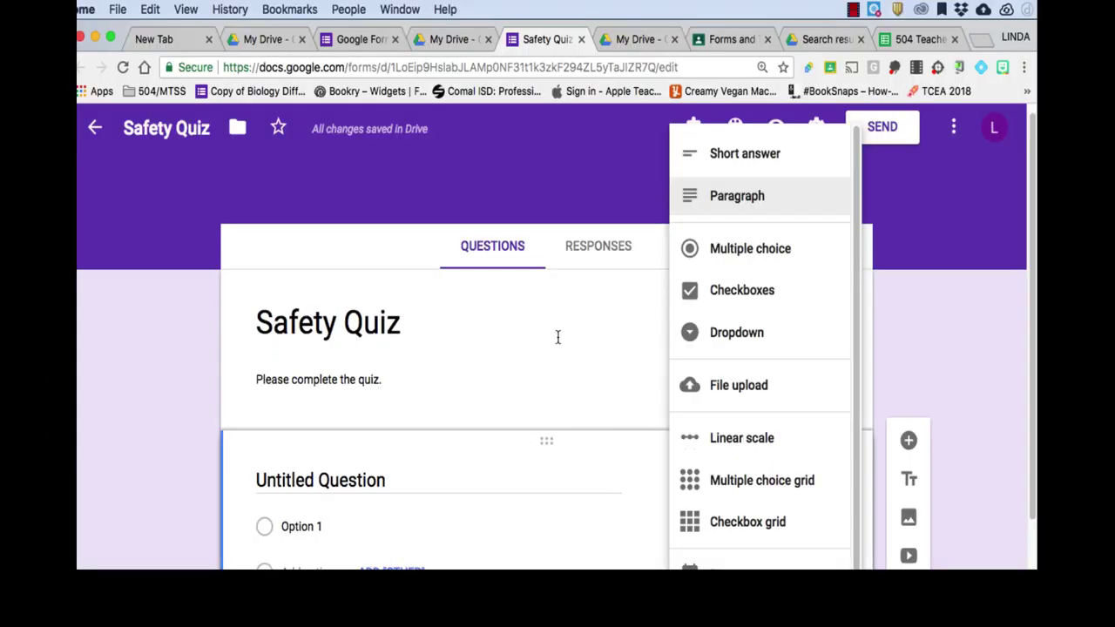
left_click(558, 338)
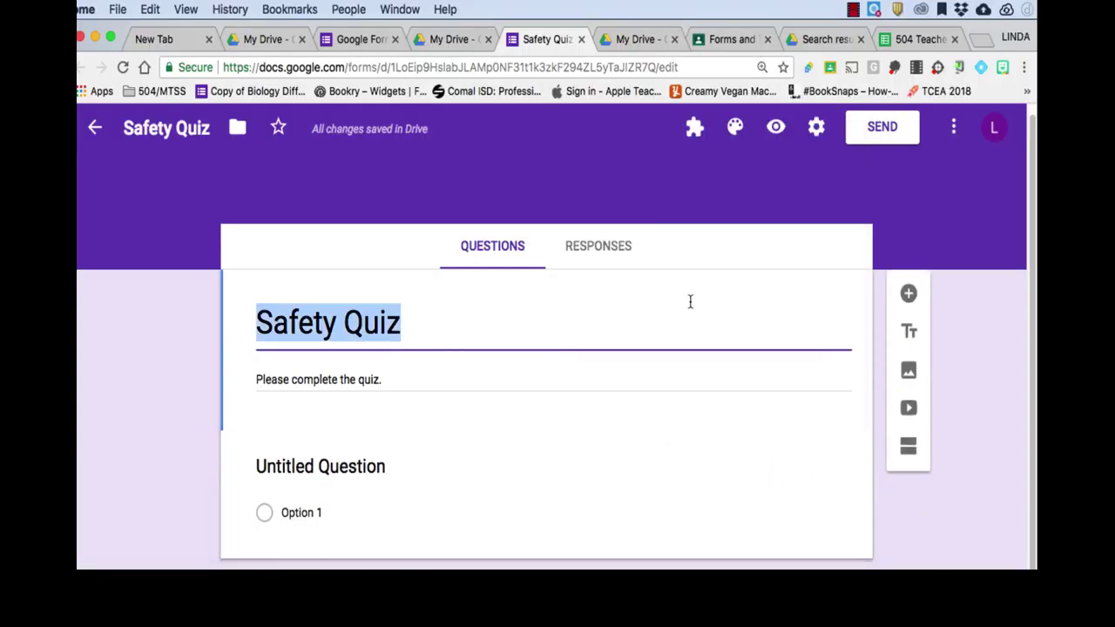
left_click(817, 128)
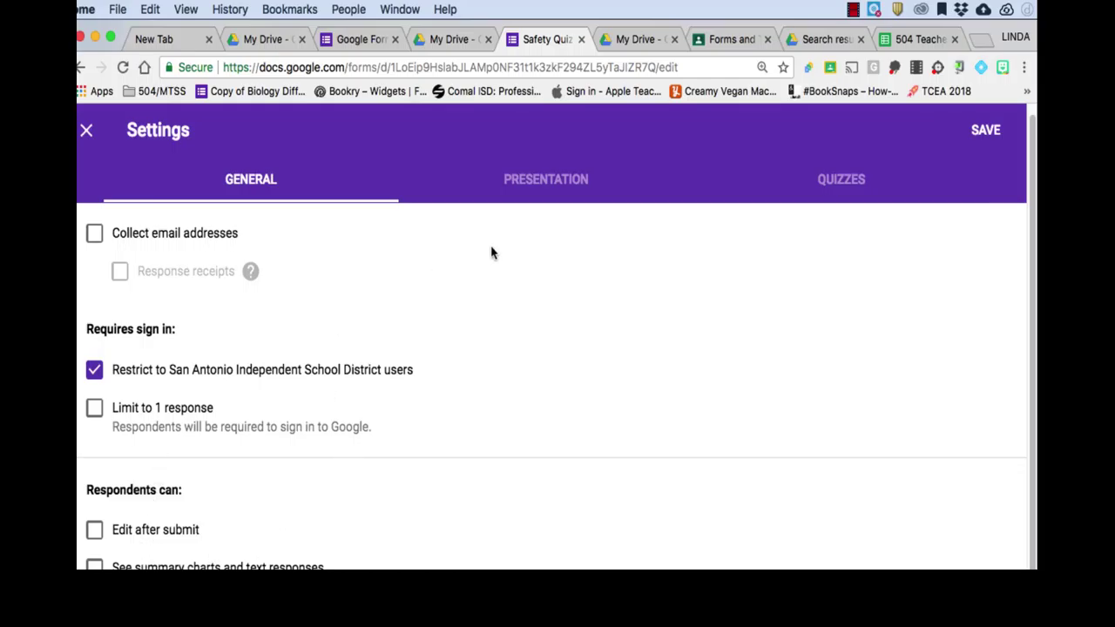
Step: In Presentation settings, set the confirmation message to 'Your answers have been submitted.'
left_click(548, 184)
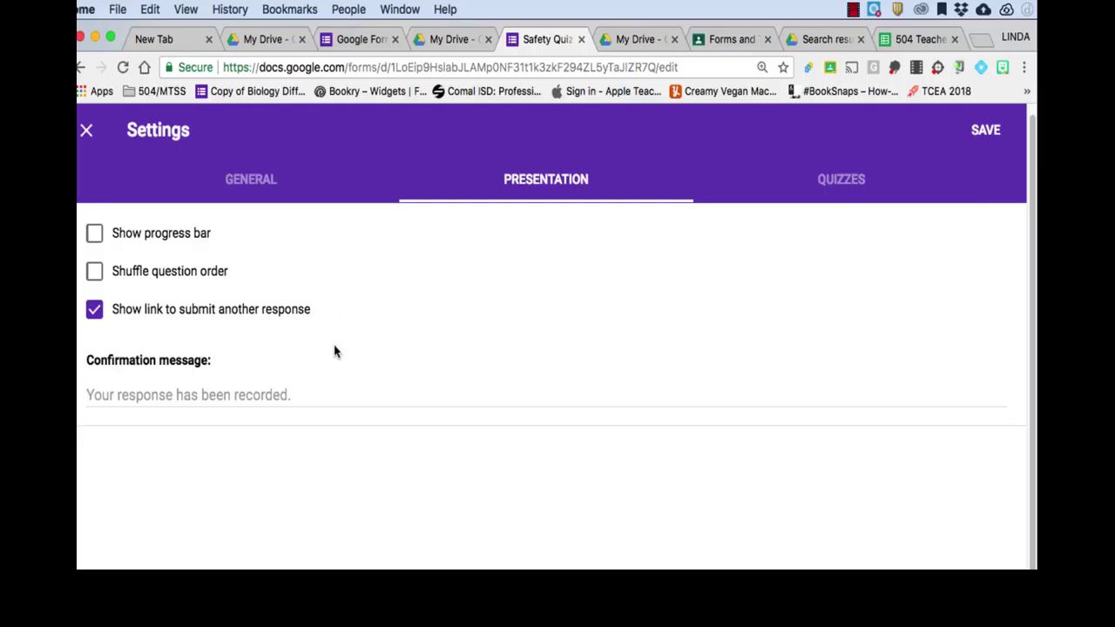
left_click(181, 397)
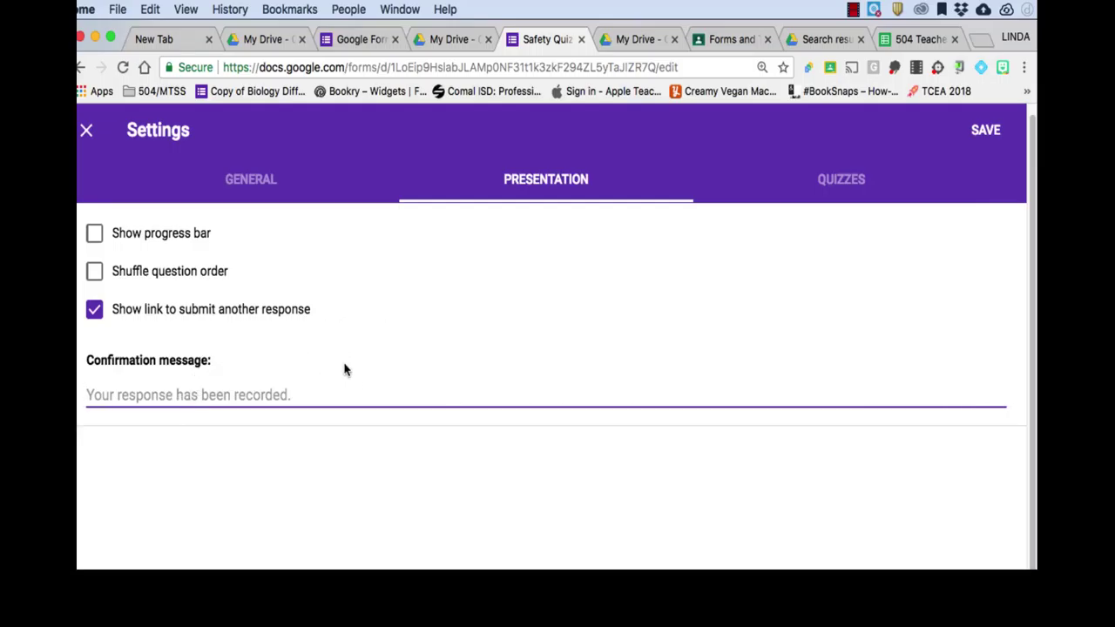
type("Your ans")
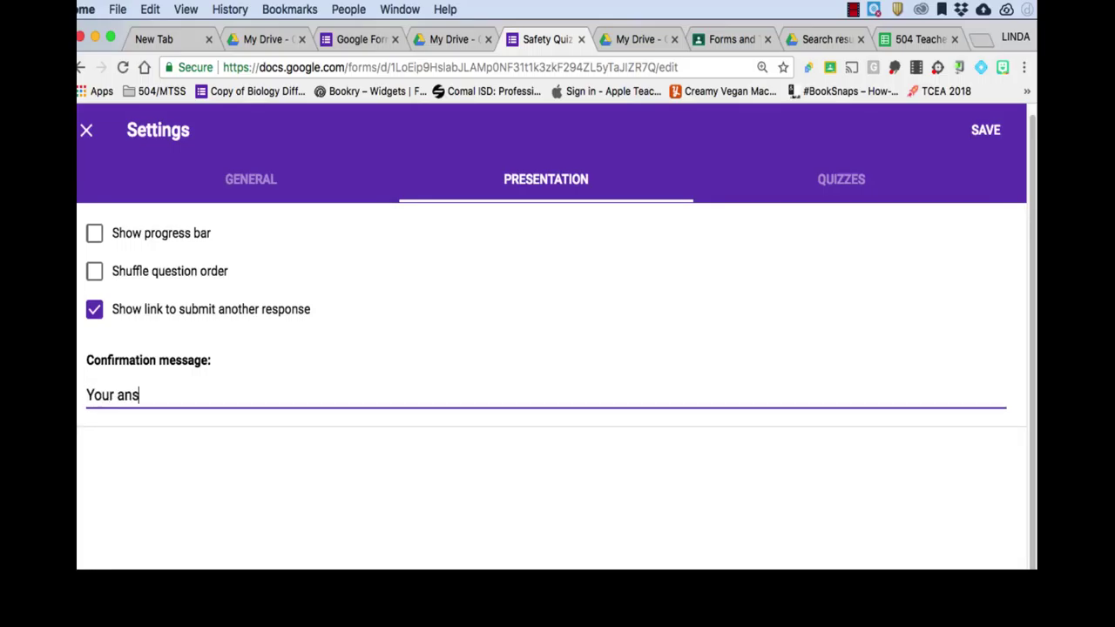
type("wers have been ")
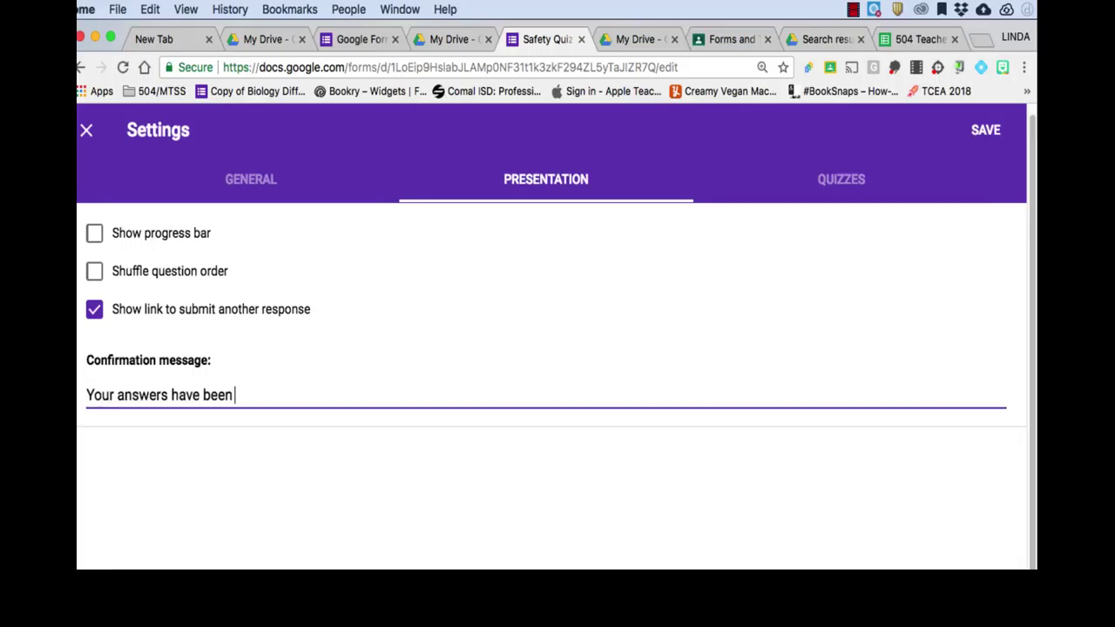
type("submitted.")
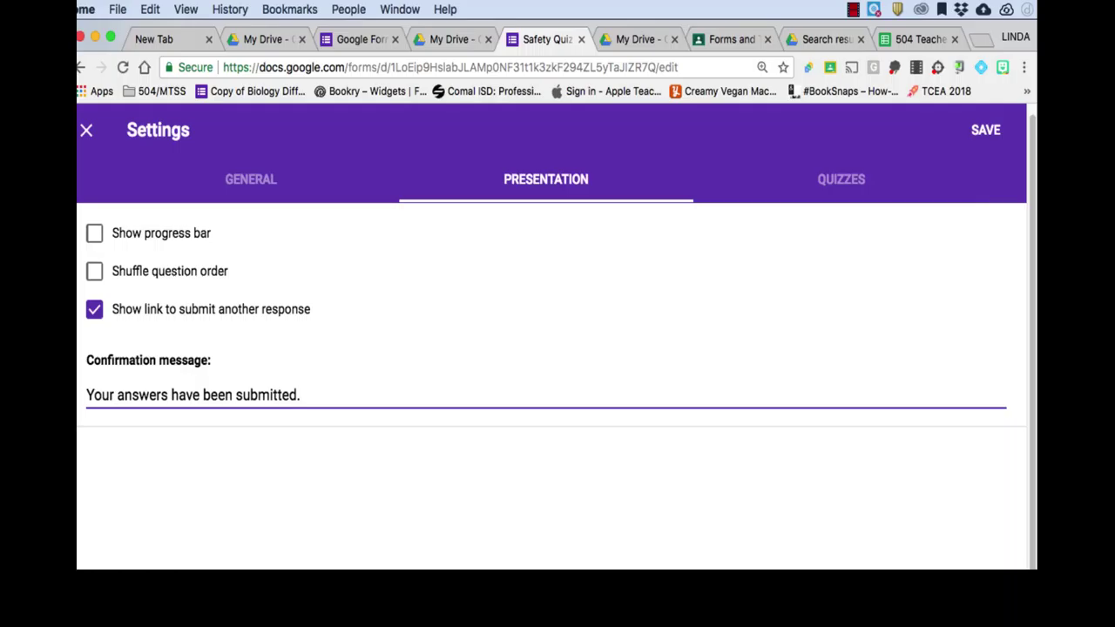
Step: Turn on quiz mode, releasing grades immediately and hiding correct answers from respondents
left_click(841, 181)
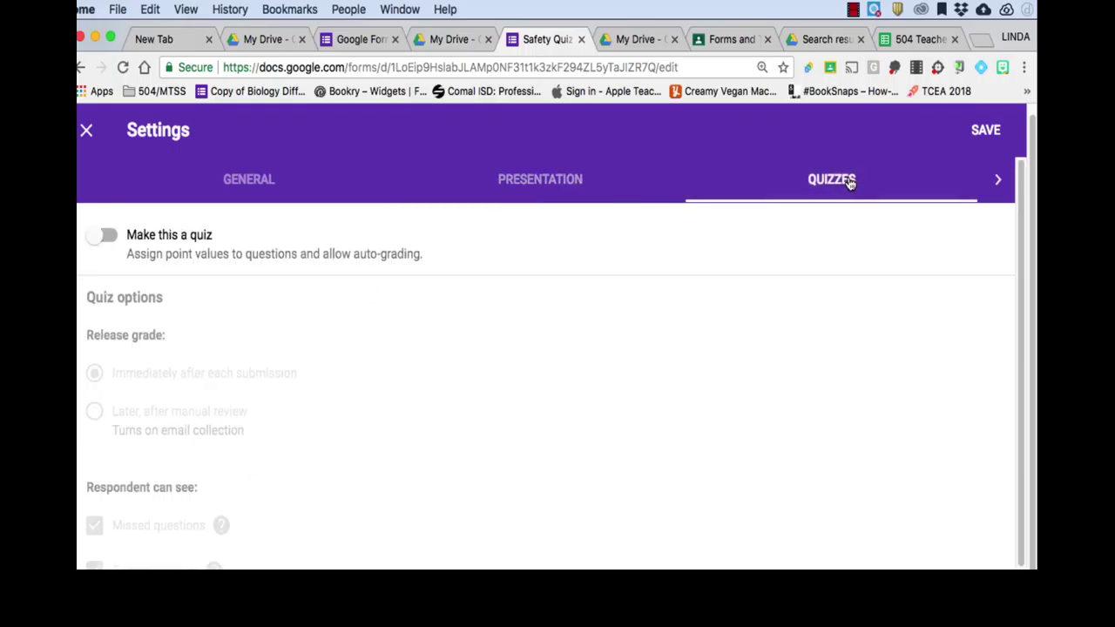
left_click(110, 240)
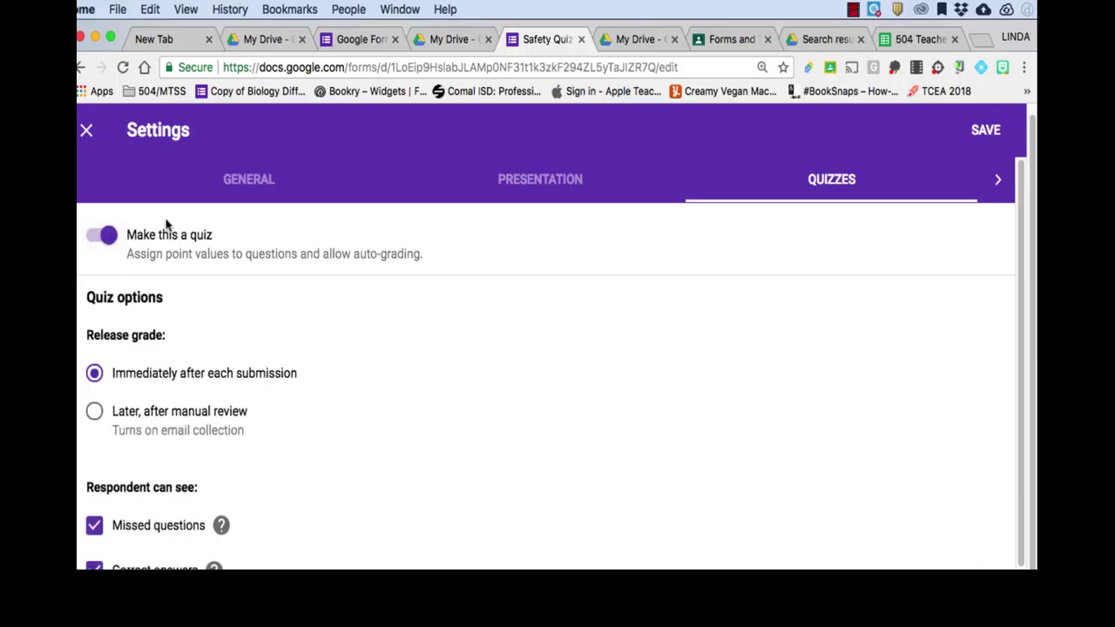
left_click(96, 374)
scroll(311, 465, "down", 2)
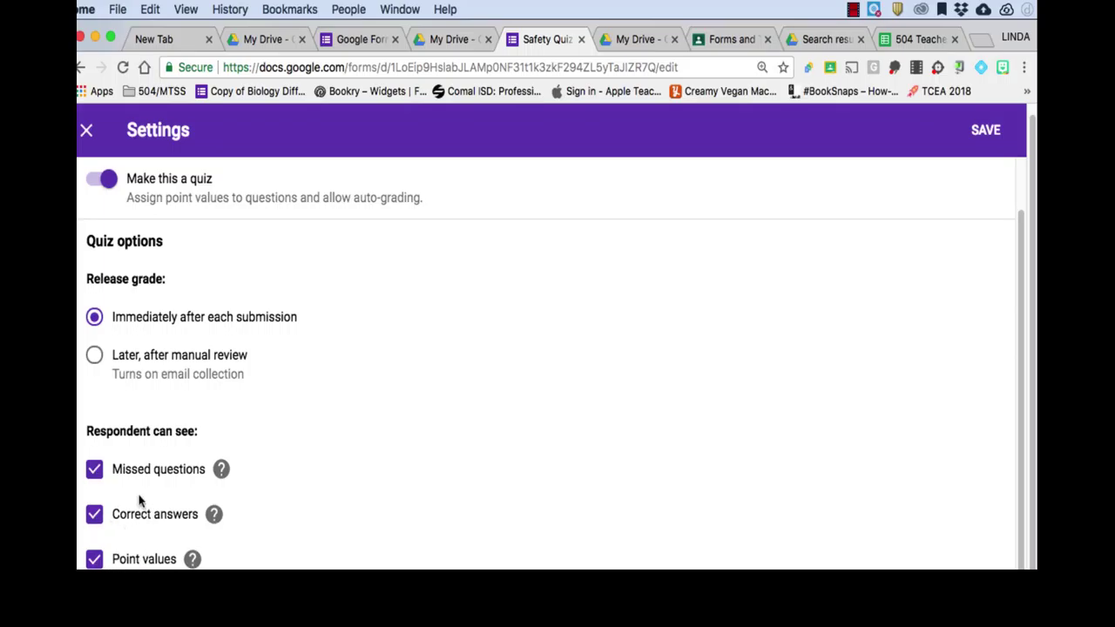
left_click(95, 517)
scroll(311, 525, "up", 2)
scroll(507, 490, "up", 2)
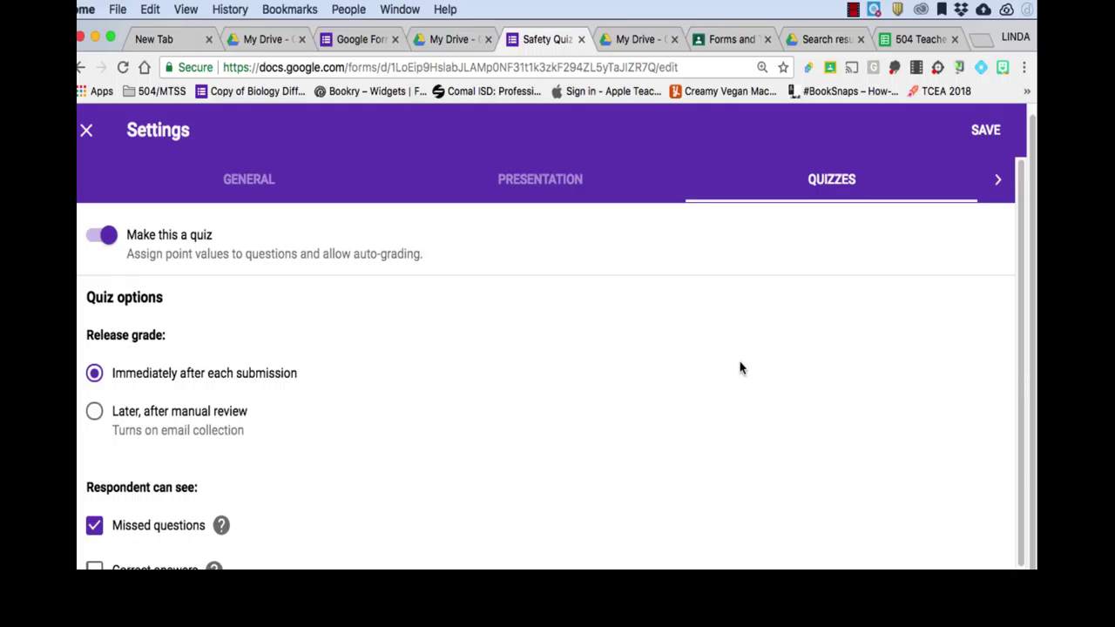
Step: Save the quiz settings and make the first question a short-answer titled 'Last name'
left_click(986, 131)
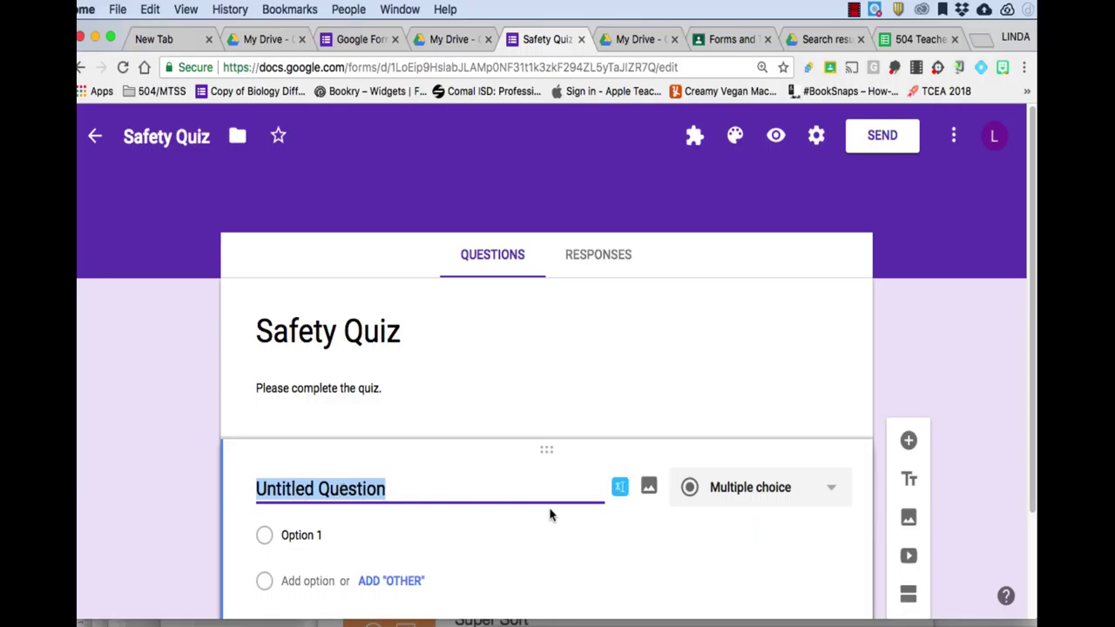
left_click(830, 489)
left_click(728, 152)
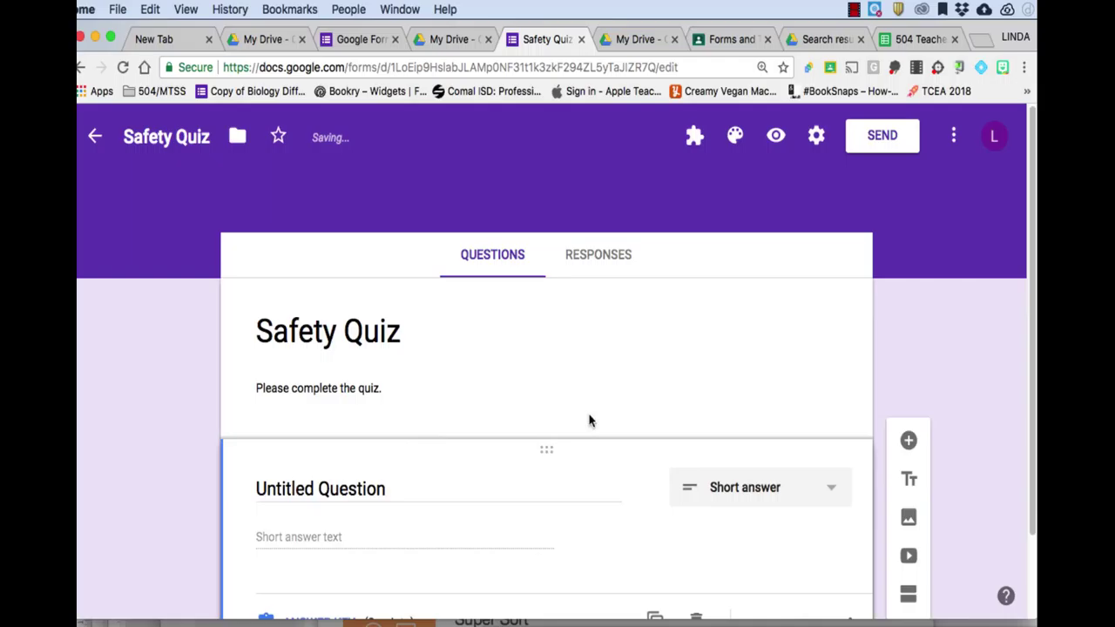
left_click(386, 488)
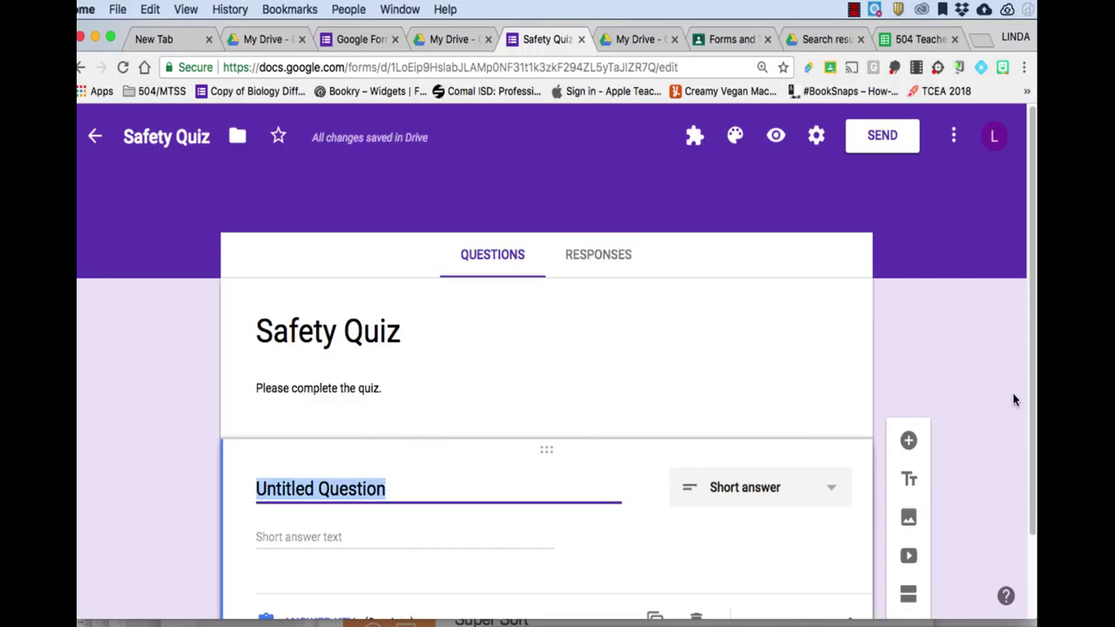
type("Last ")
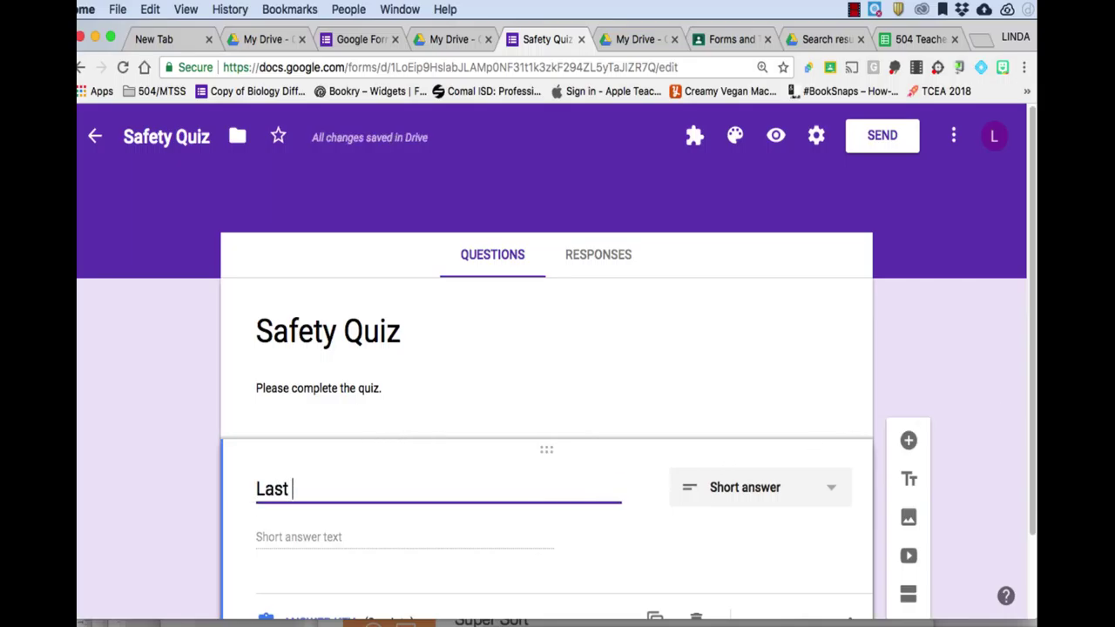
type("name")
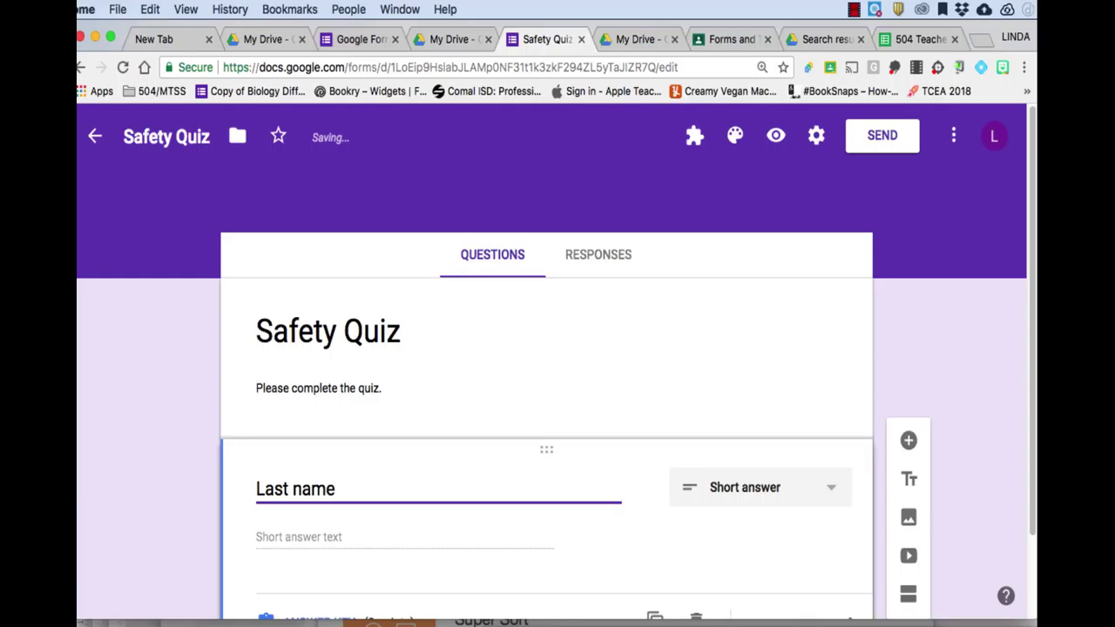
Step: Duplicate the 'Last name' question and retitle the copy 'First name'
scroll(993, 336, "down", 2)
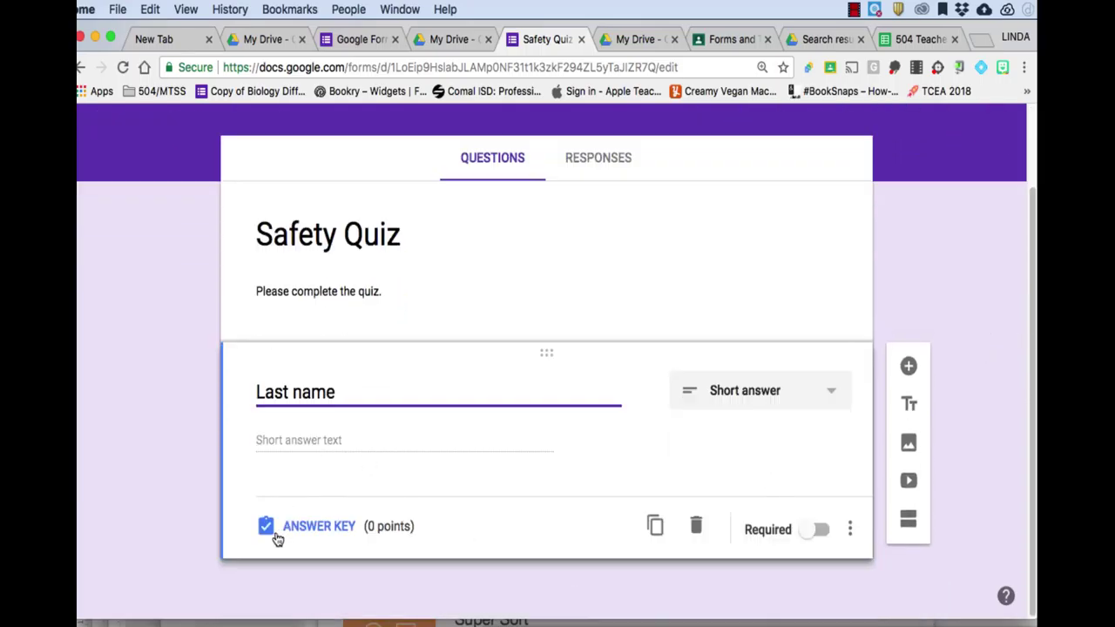
left_click(655, 526)
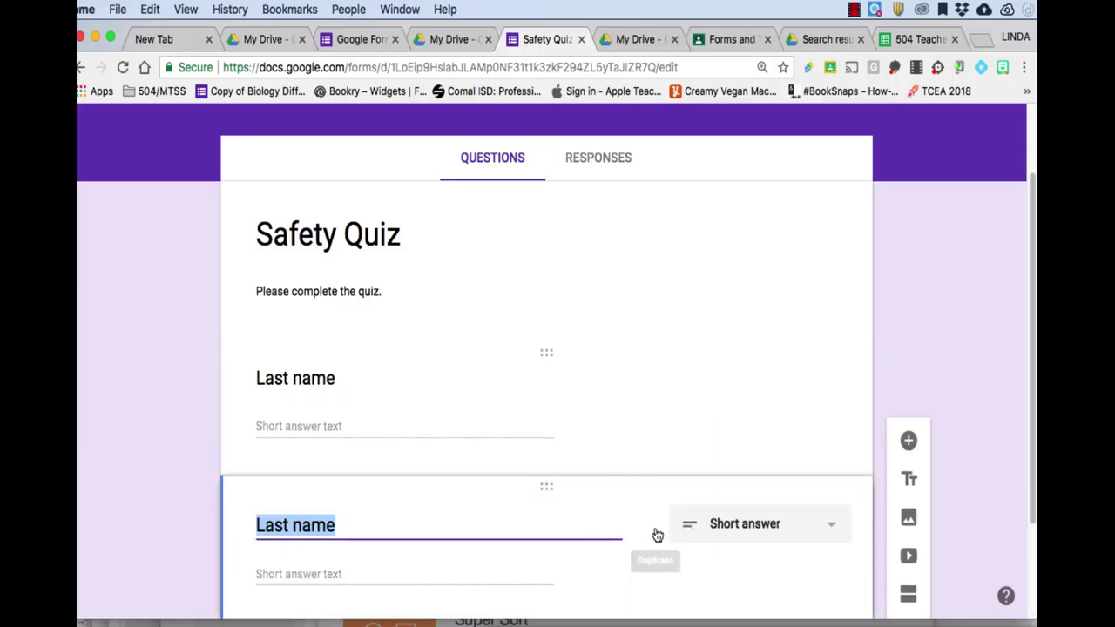
left_click(282, 528)
double_click(273, 526)
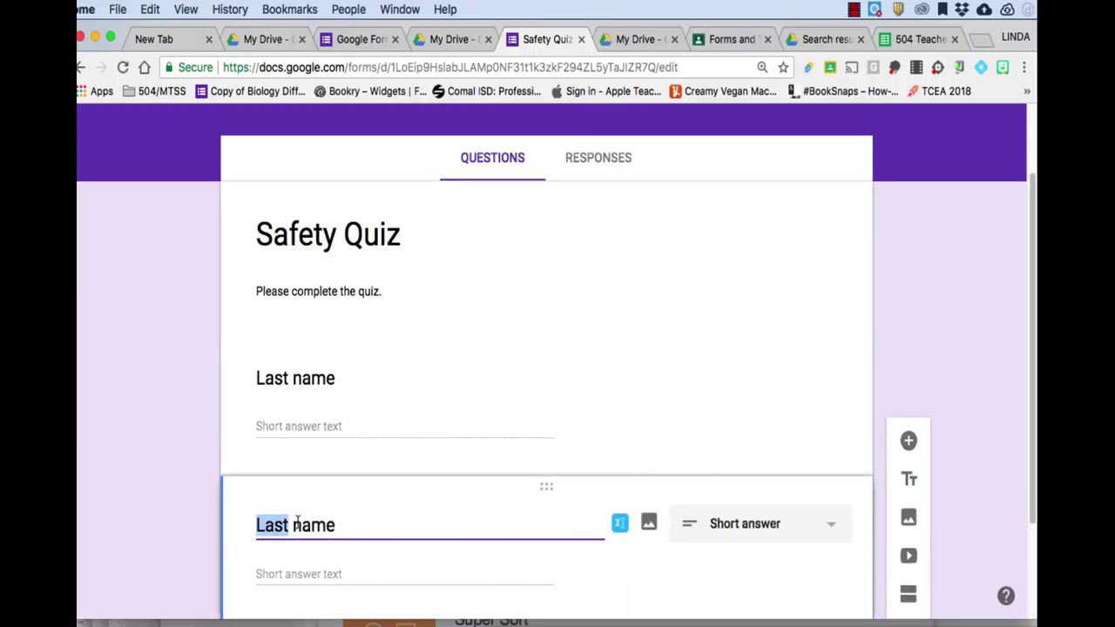
type("First")
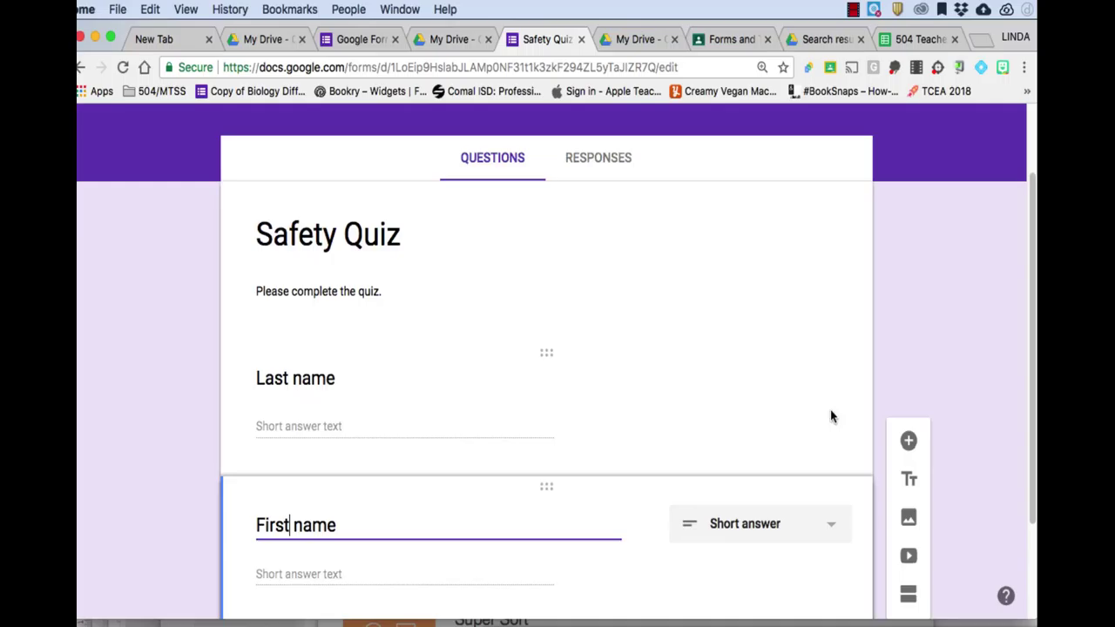
Step: Add a short-answer question titled 'Period' below First name, followed by a new question
scroll(830, 417, "down", 3)
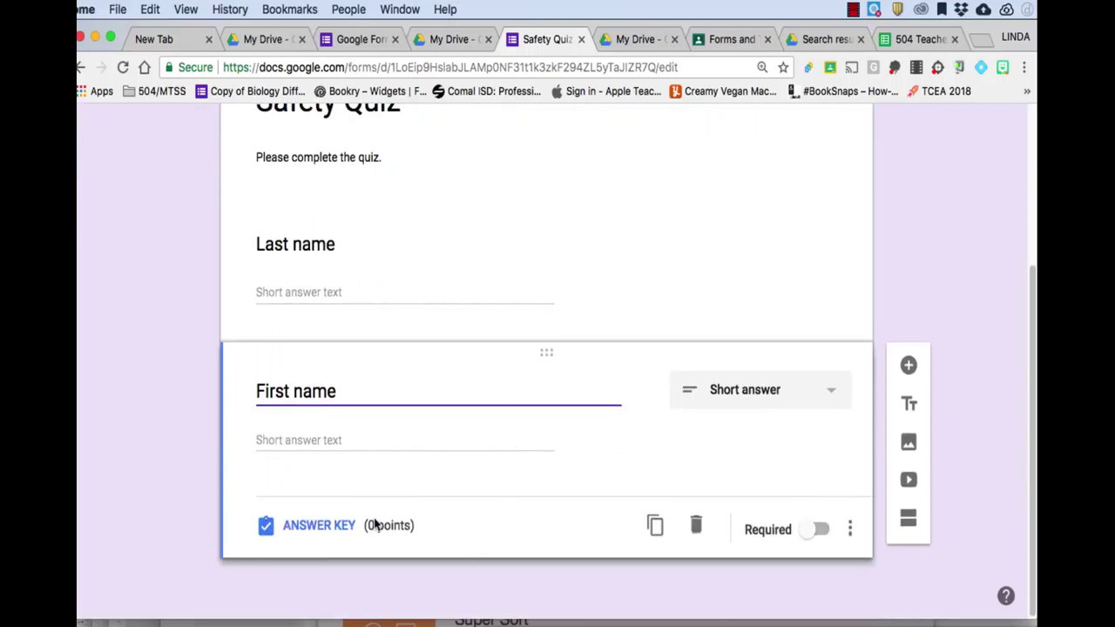
left_click(908, 366)
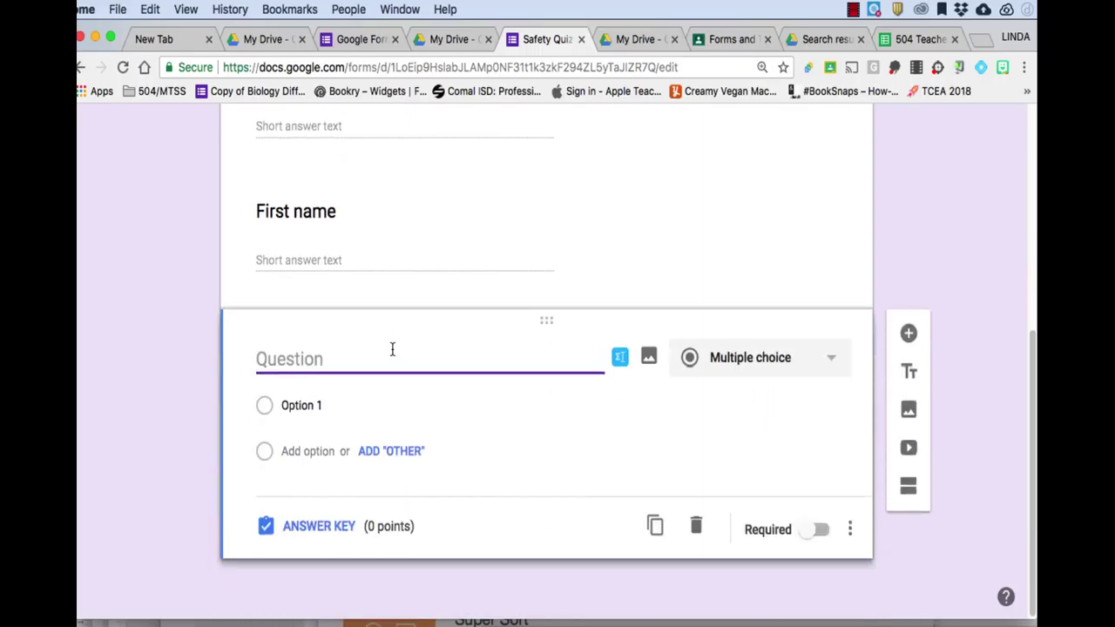
type("Perios")
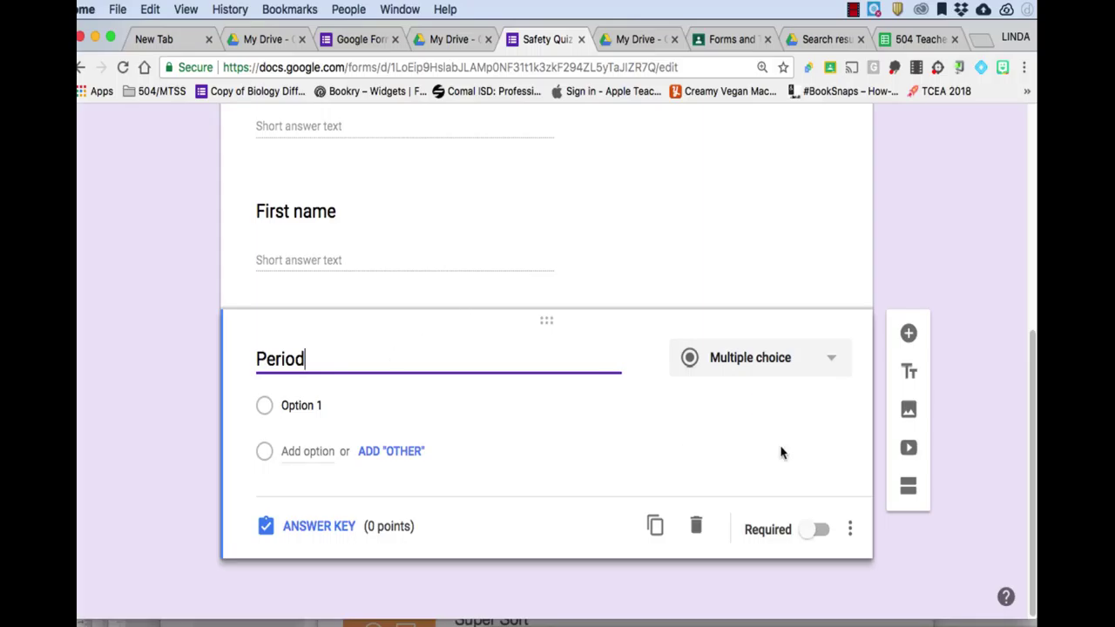
left_click(778, 359)
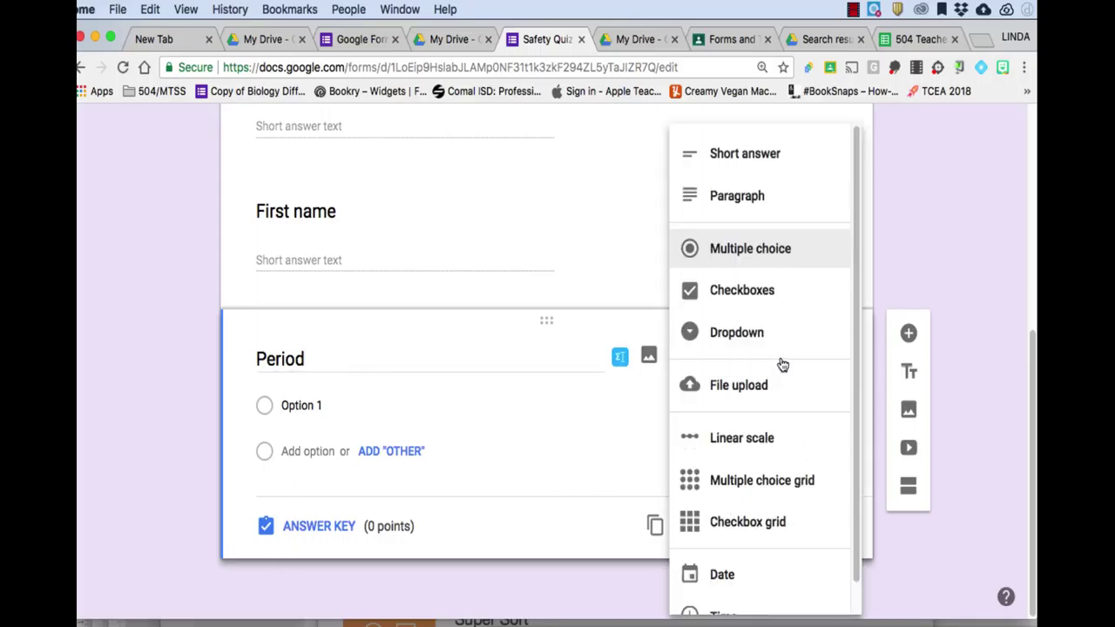
left_click(765, 158)
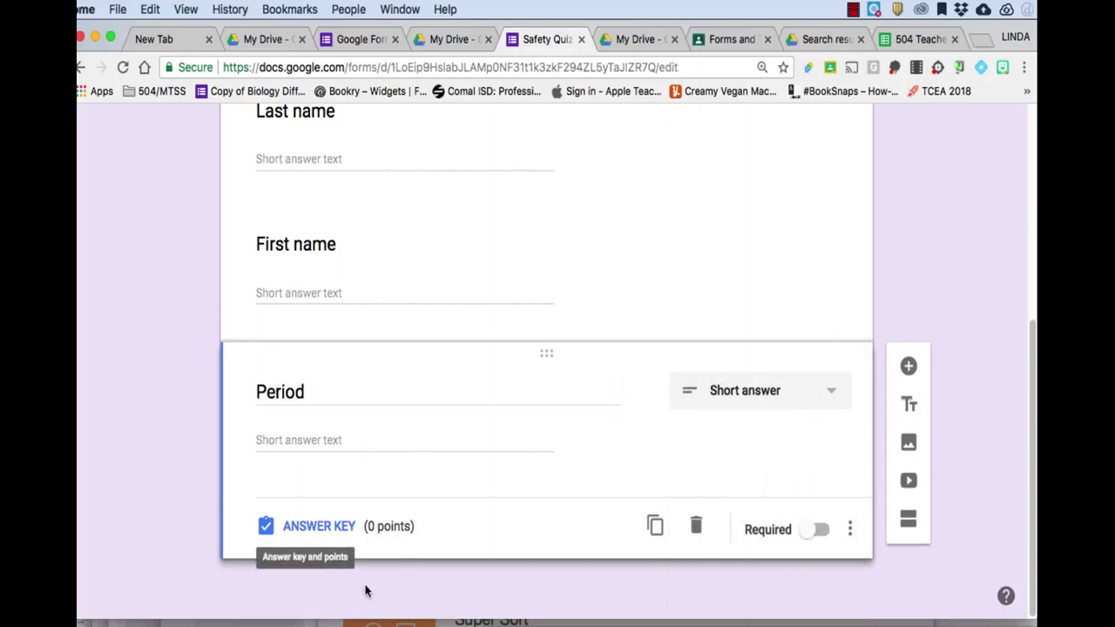
left_click(908, 367)
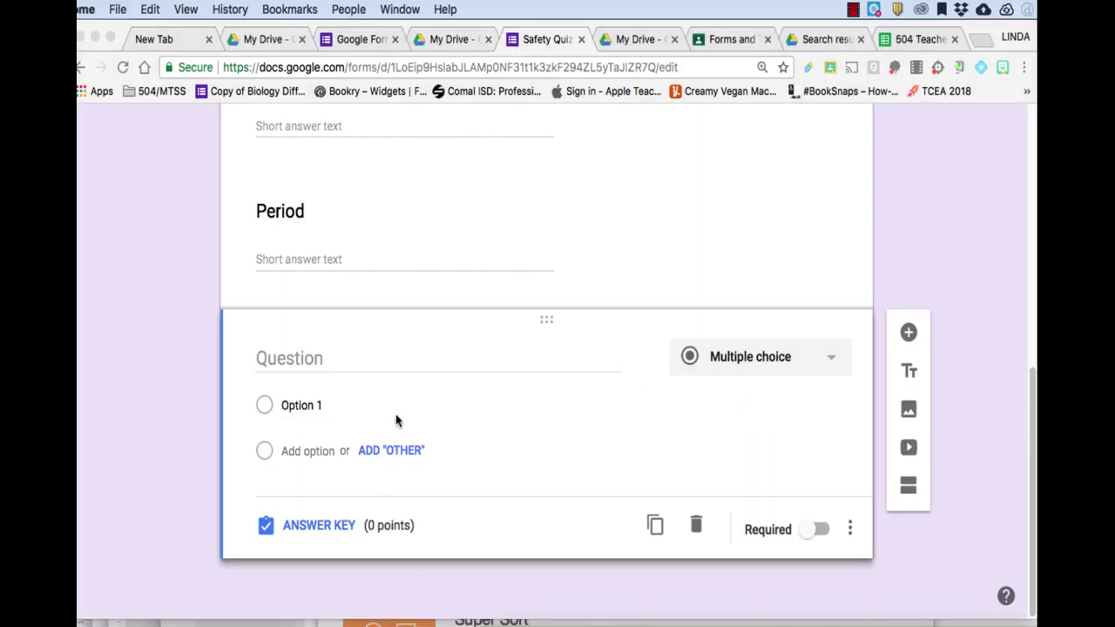
Step: Paste the tool-breakage reporting sentence as the question, with options True and False
left_click(369, 363)
type("If any tool breaks or malfunctions, report it to the key holder immediately.")
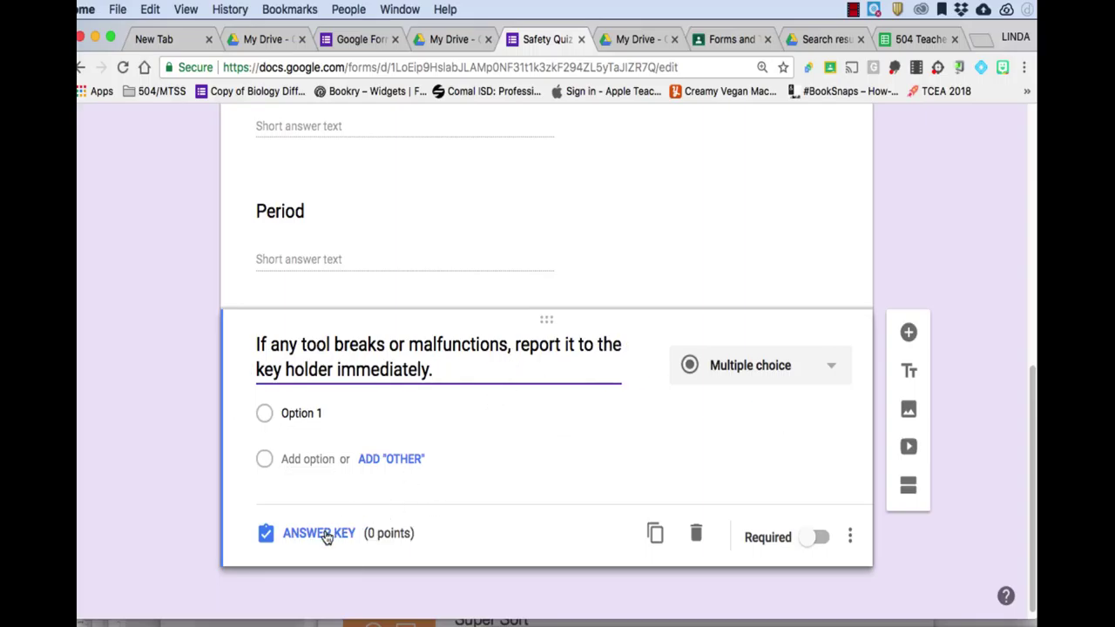
left_click(305, 415)
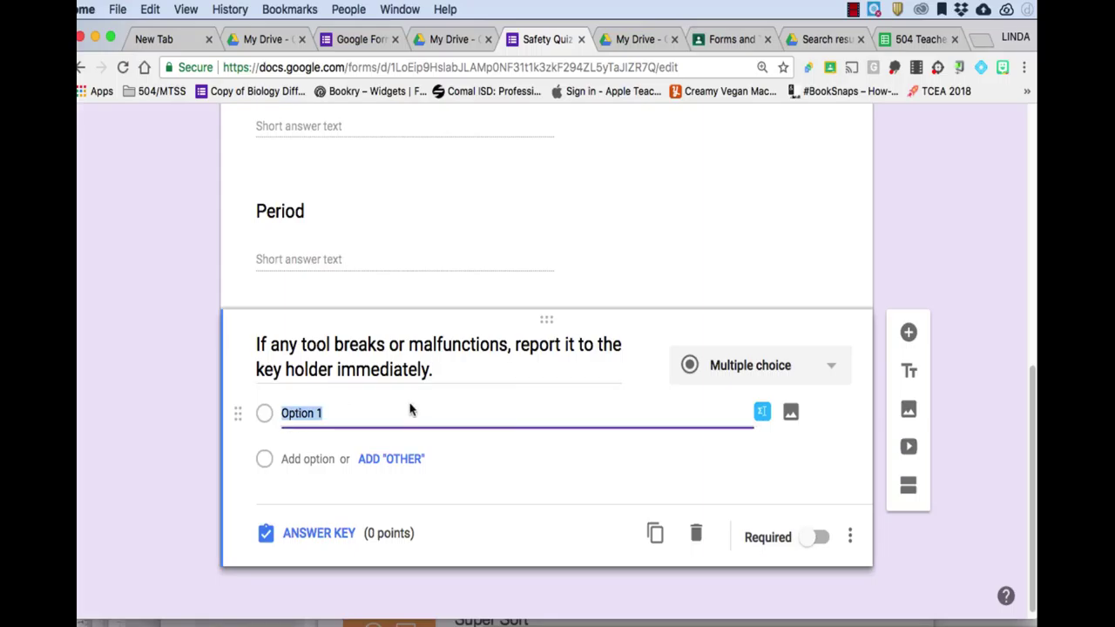
type("True")
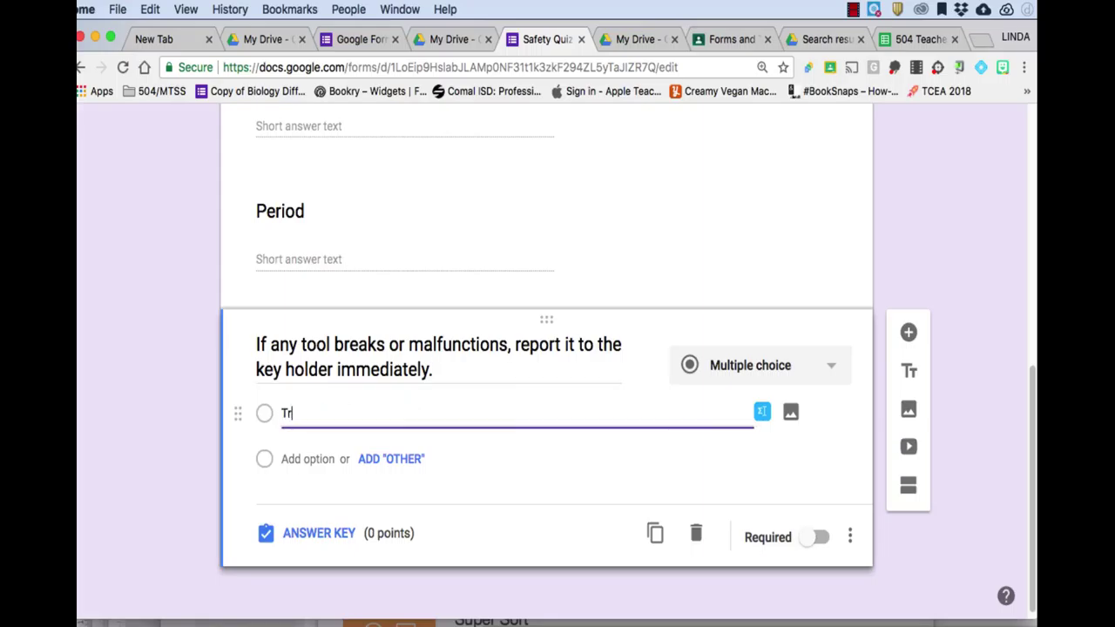
left_click(308, 456)
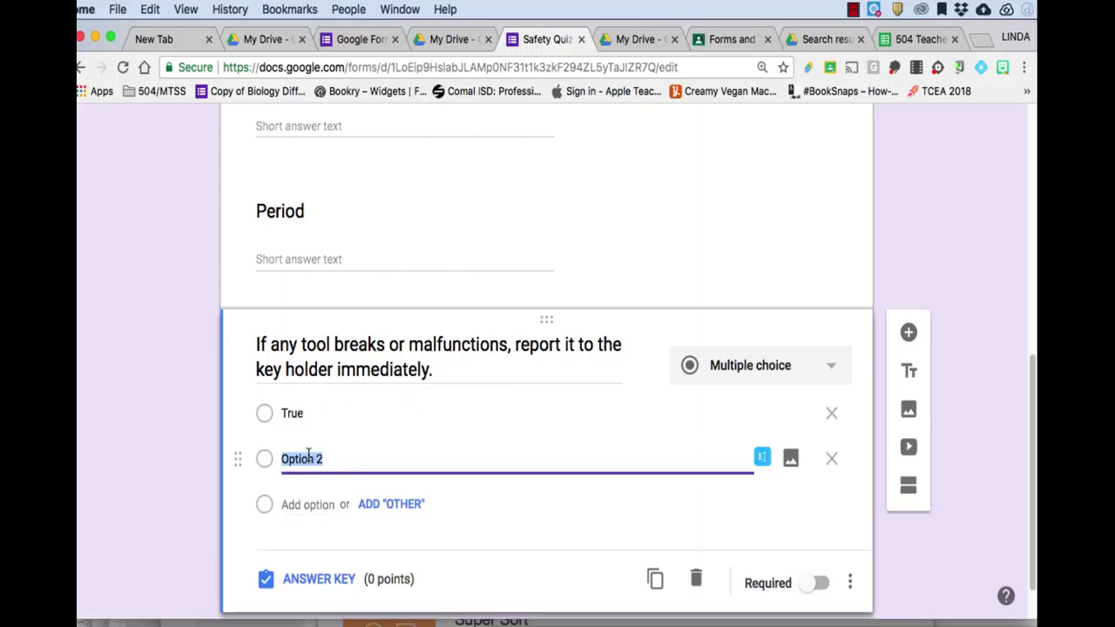
type("False")
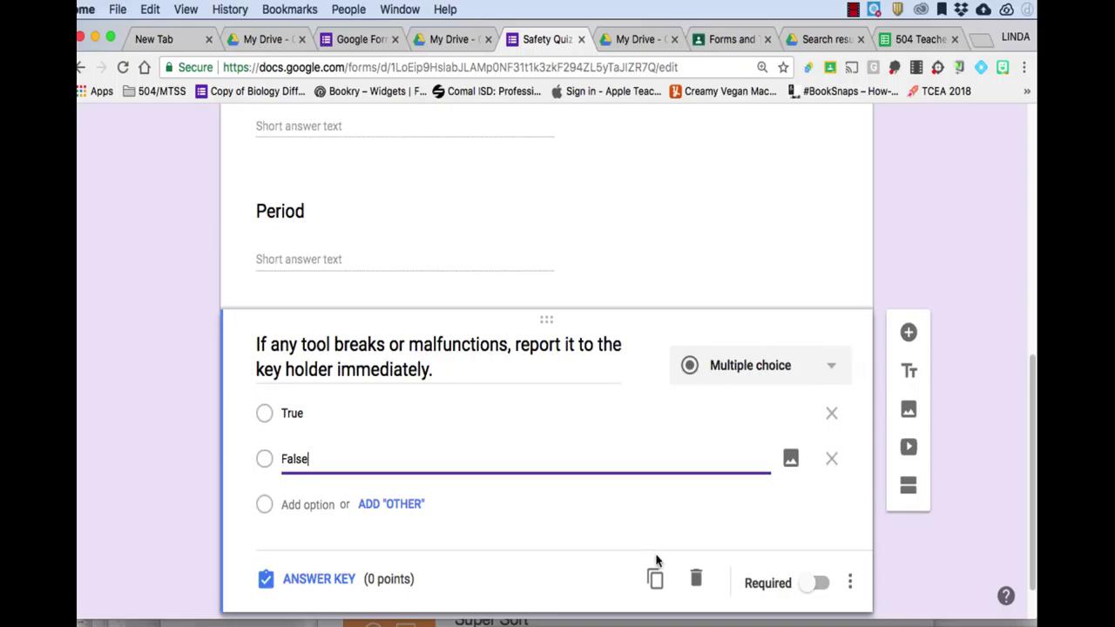
Step: Mark True as the correct answer worth 10 points and make the tool-breakage question required
left_click(319, 580)
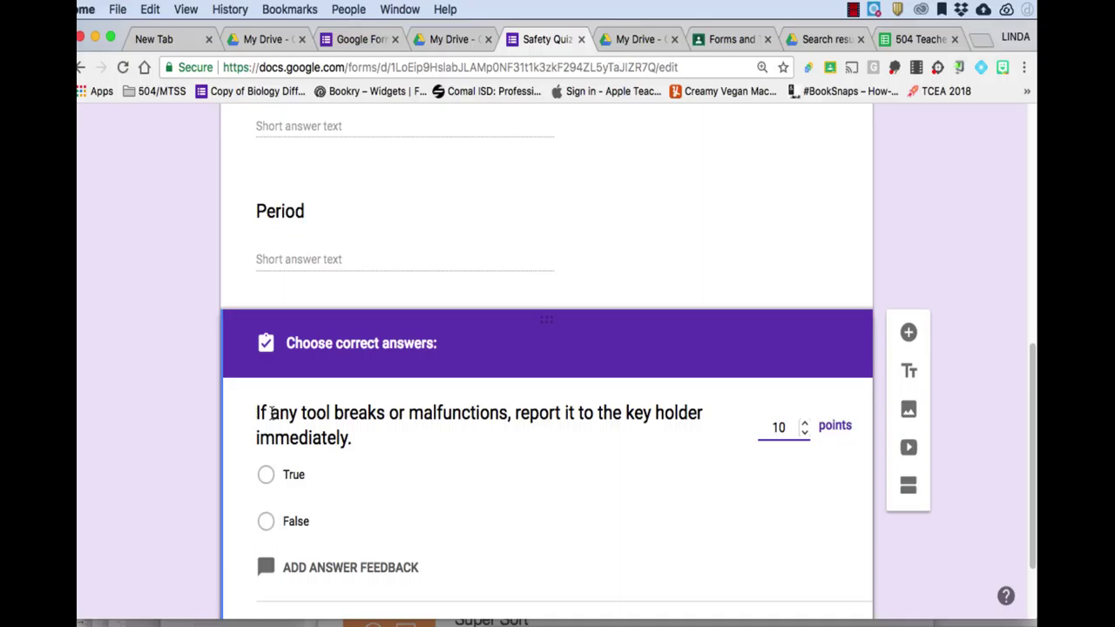
left_click(266, 476)
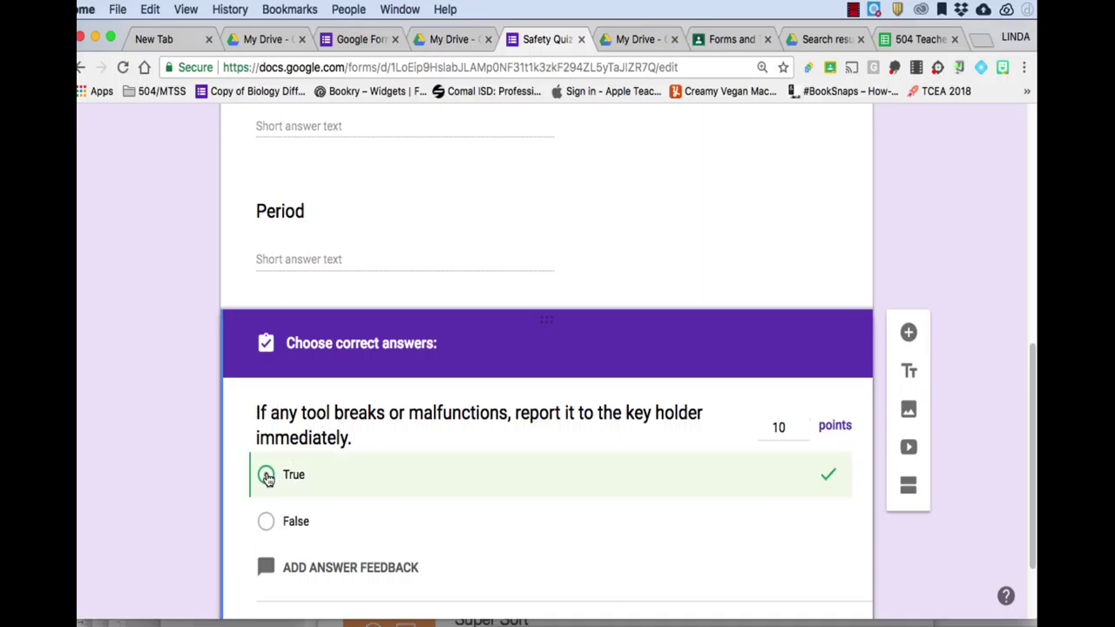
scroll(759, 542, "down", 2)
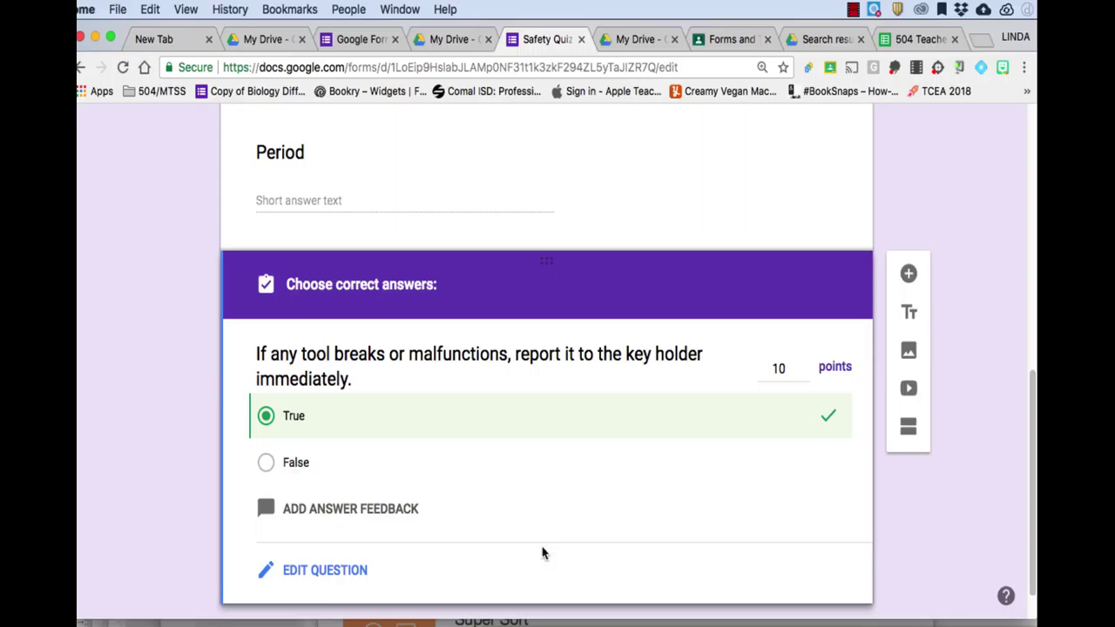
left_click(316, 573)
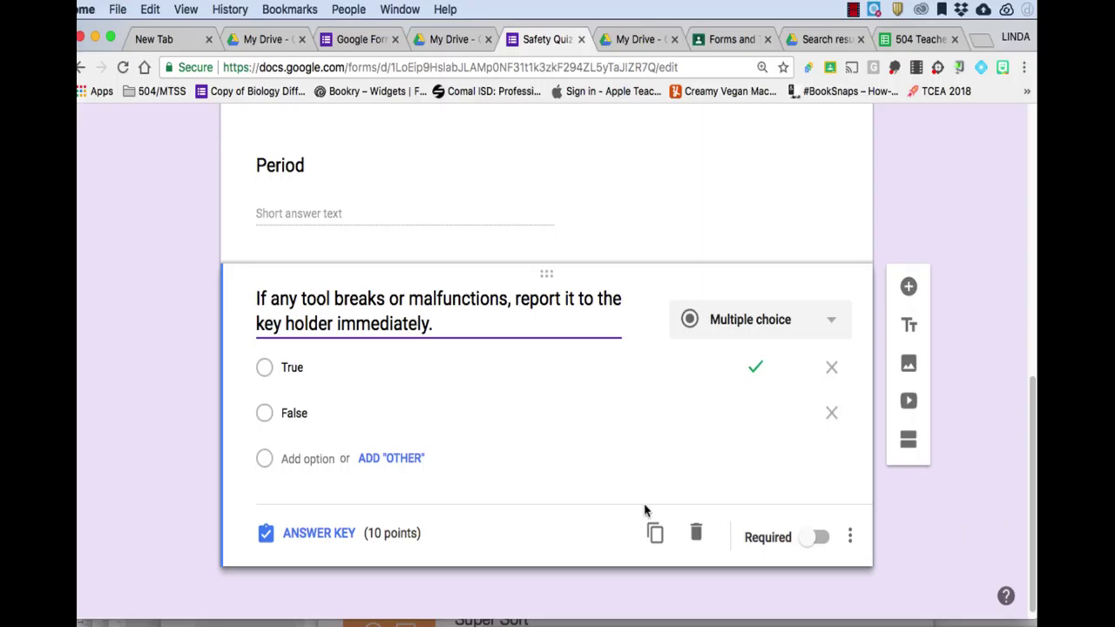
left_click(824, 542)
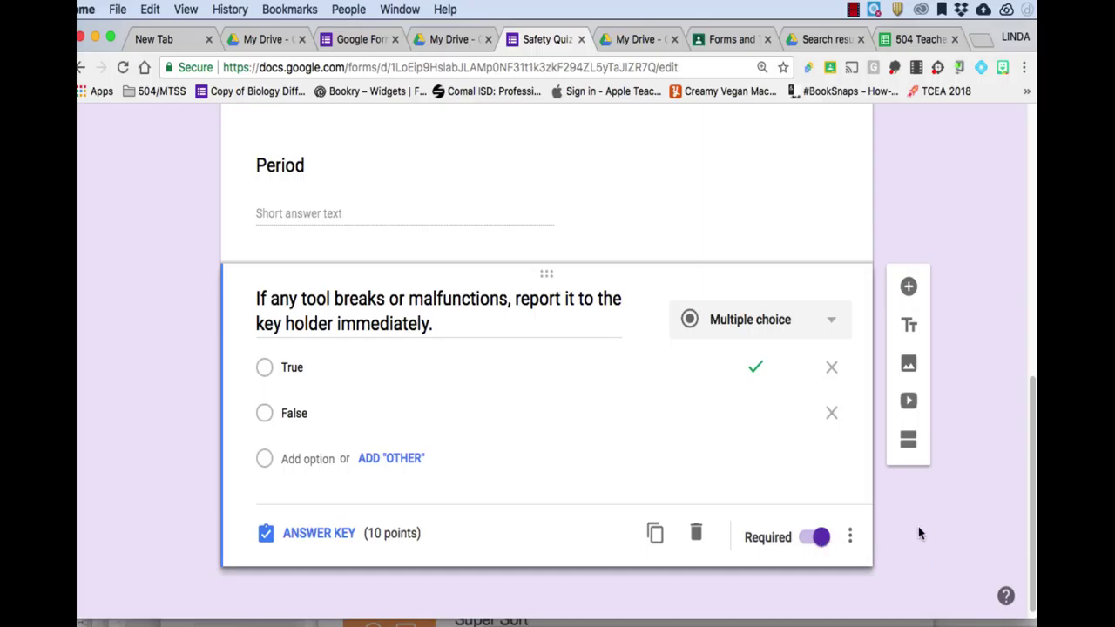
scroll(930, 536, "down", 1)
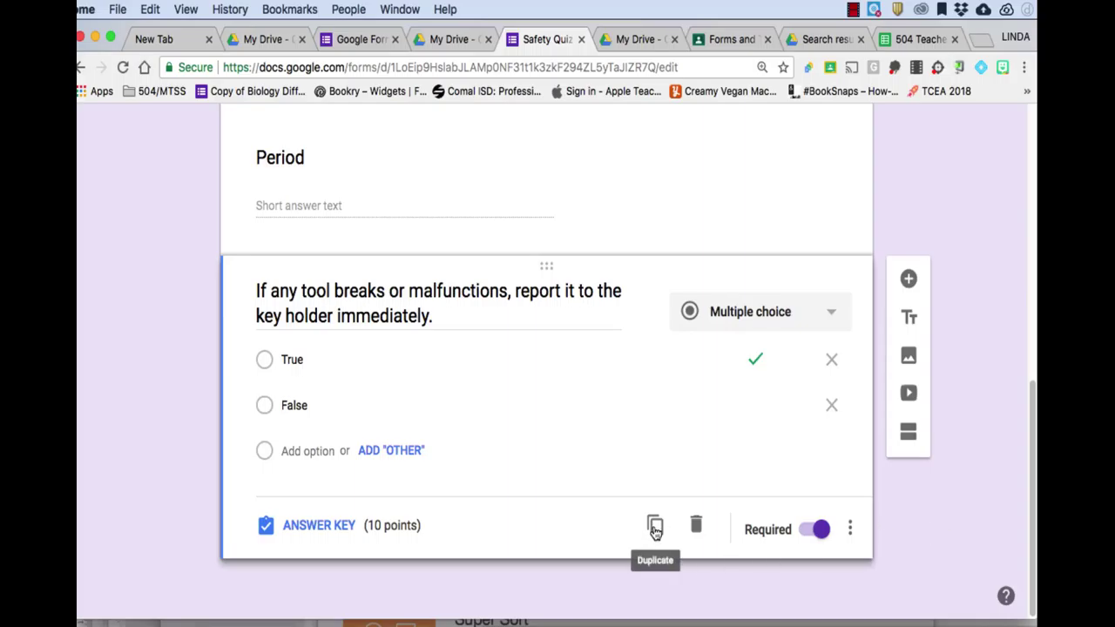
Step: Add a question with the pasted hammer-handle sentence and first option 'is free from defects'
left_click(909, 280)
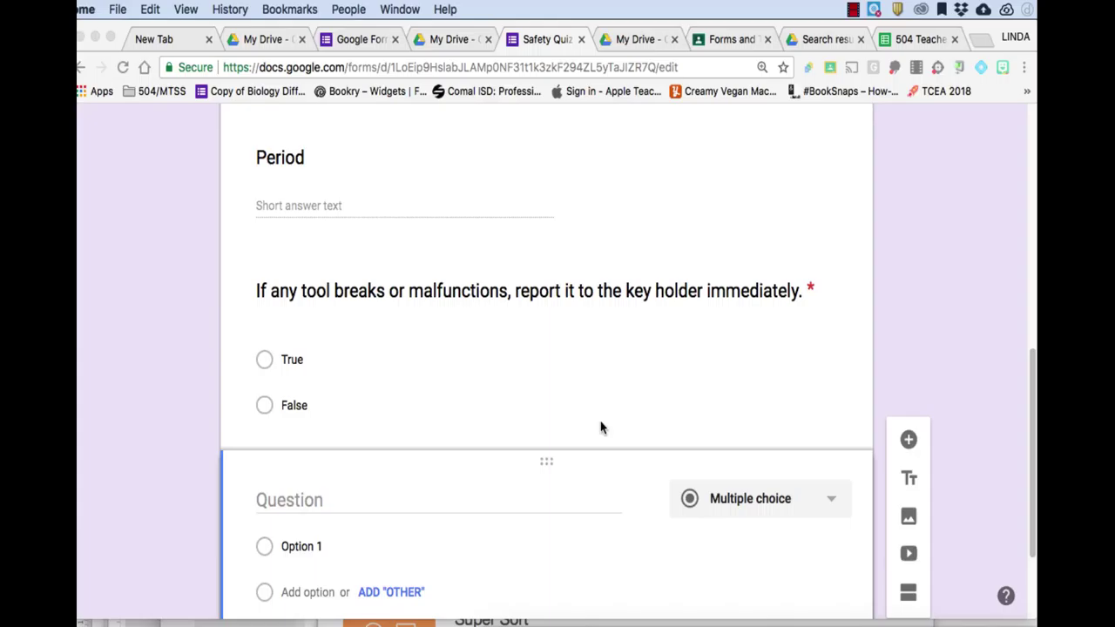
key("super+Tab")
type("Before using a hammer, make sure the handle")
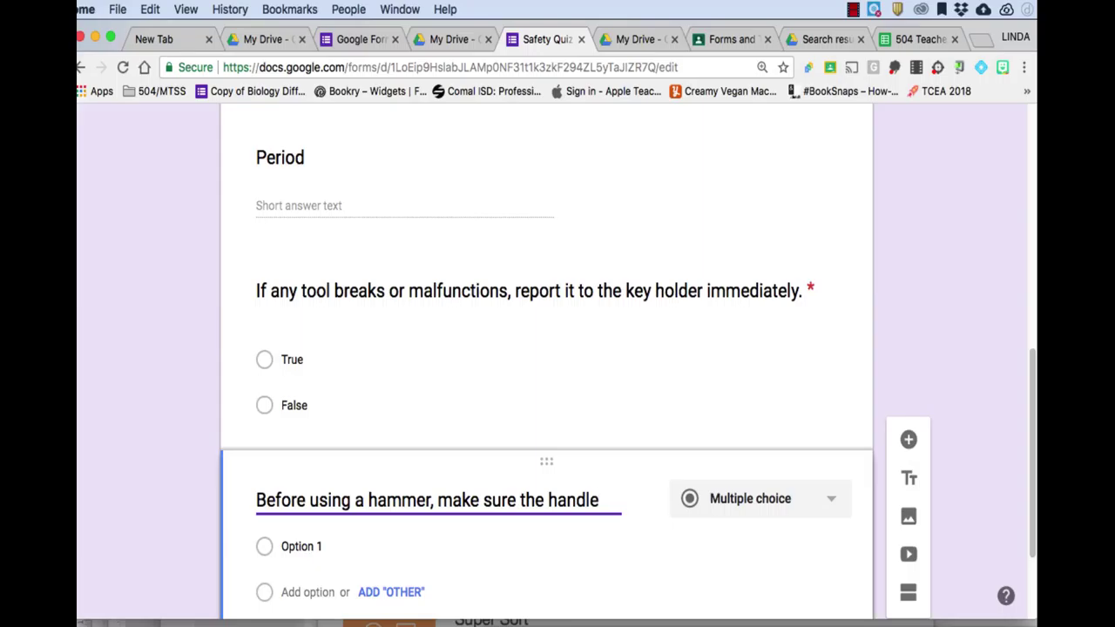
key("super+Tab")
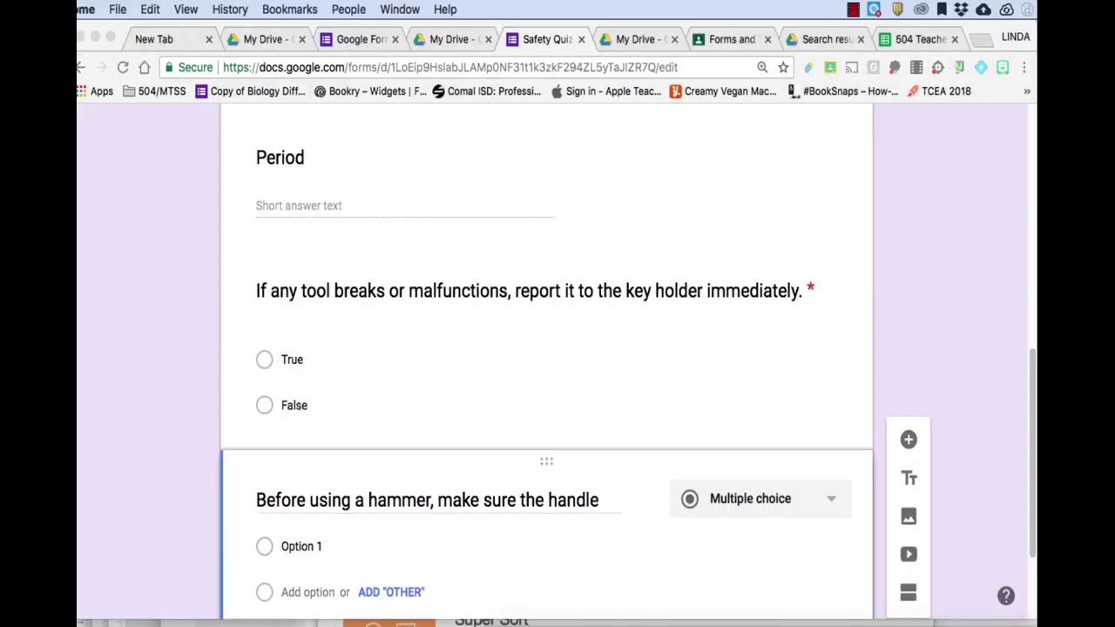
key("super+Tab")
left_click(315, 547)
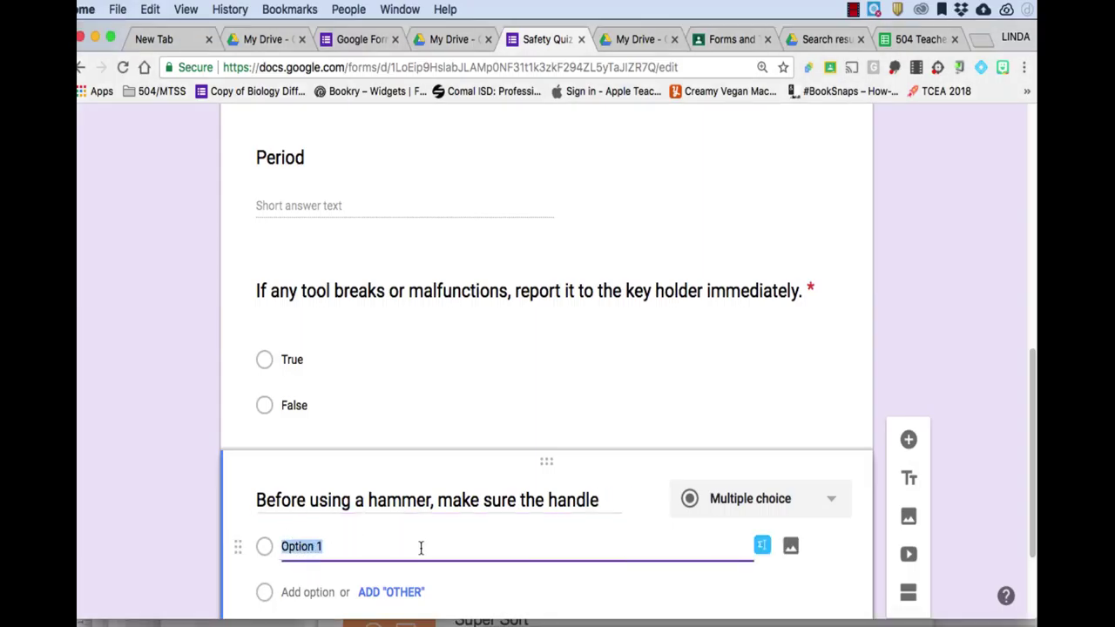
type("is free from defects")
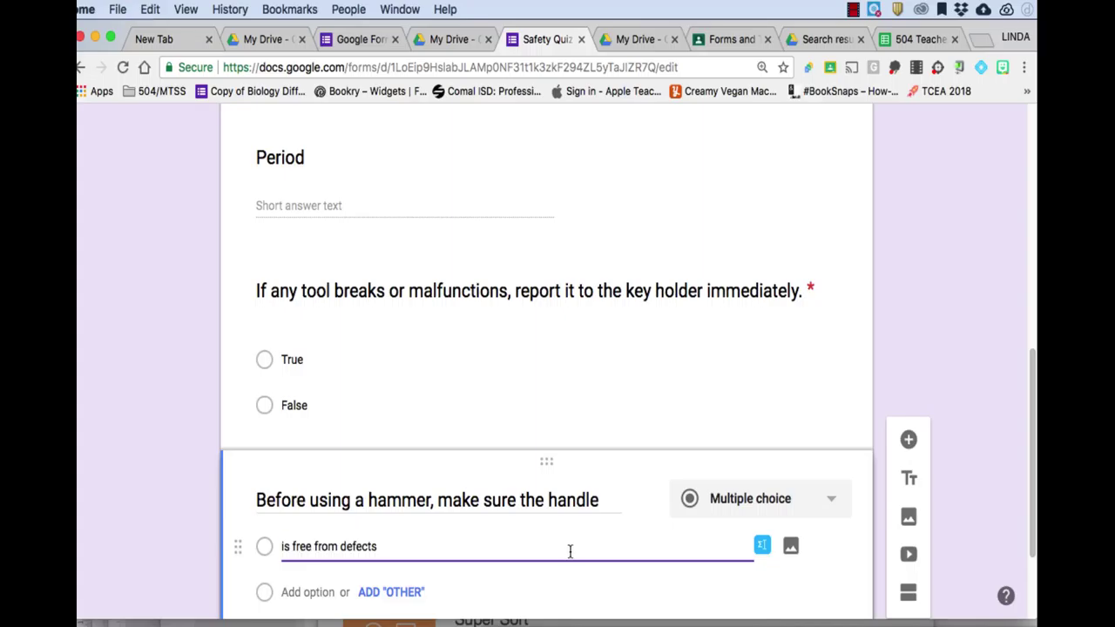
Step: Add options 'fits tightly into the head of the tool', 'Is made from steel' and 'A and B'
key("super+Tab")
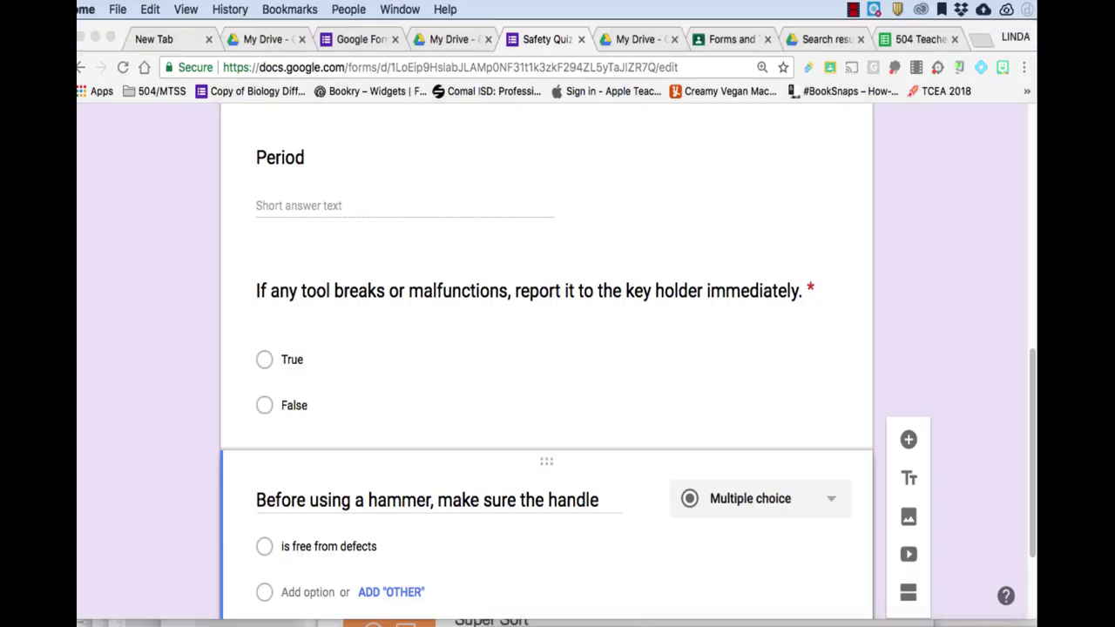
key("super+Tab")
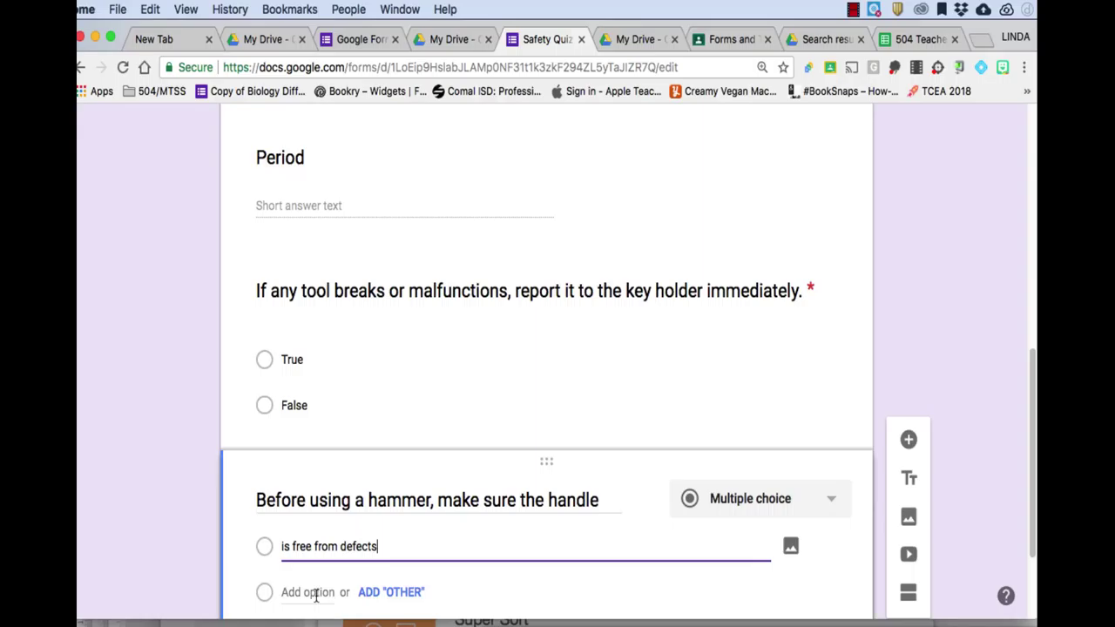
left_click(316, 593)
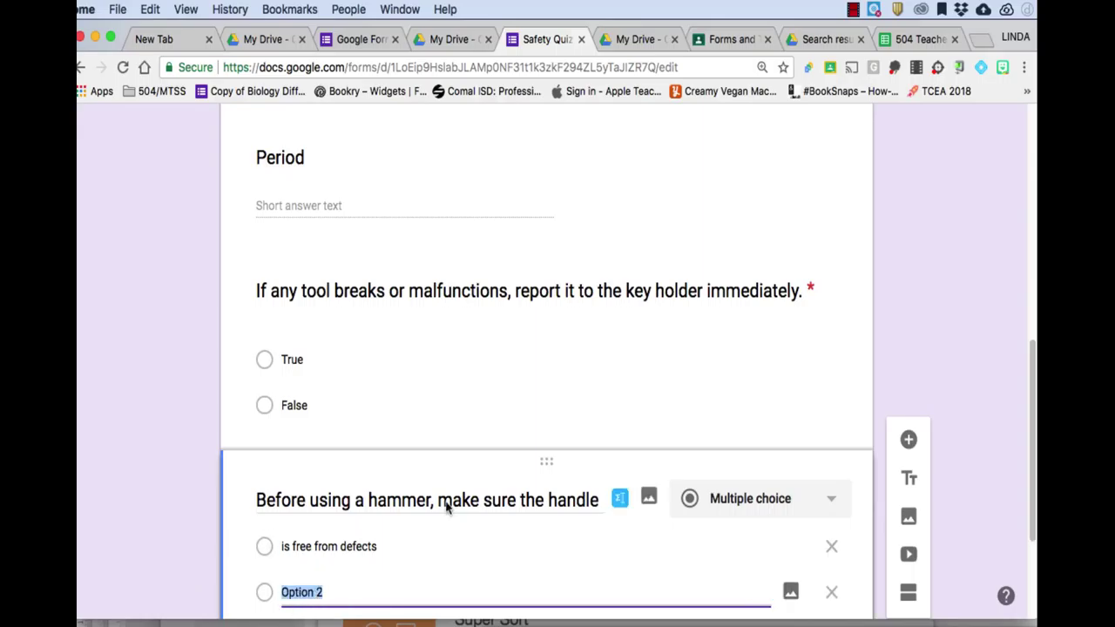
type("fits tightly into the head of the tool")
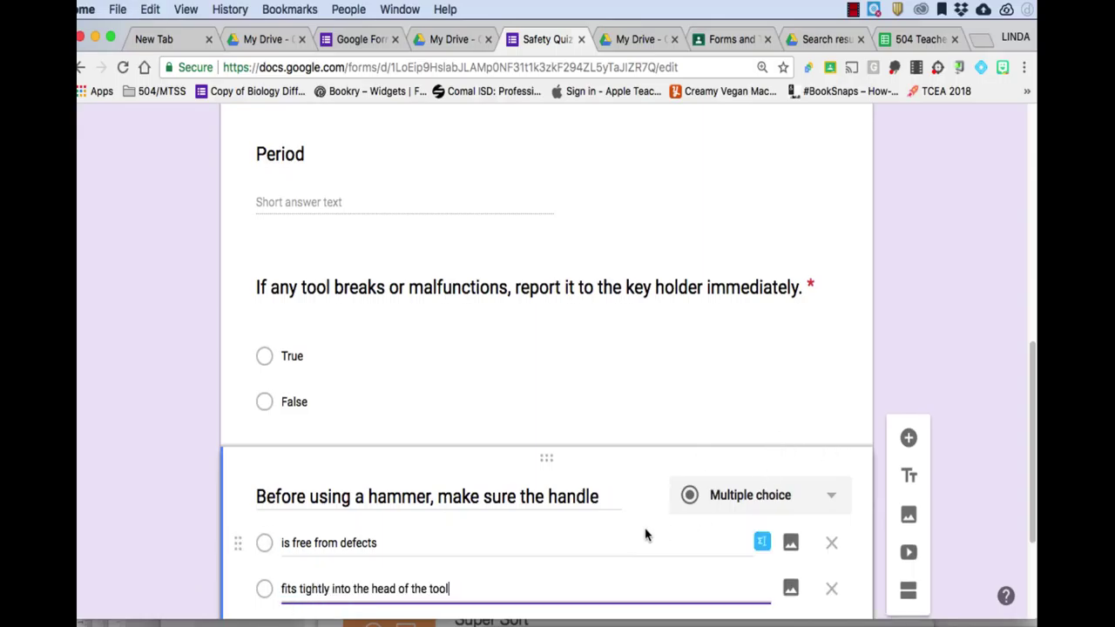
scroll(645, 530, "down", 2)
key("super+Tab")
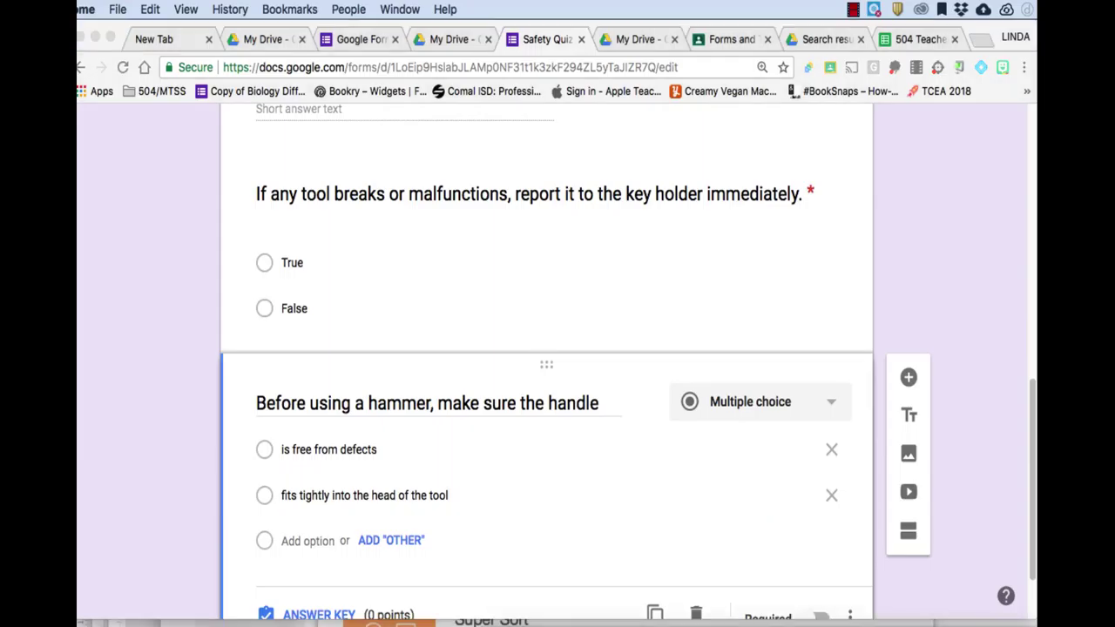
left_click(328, 540)
type("Is made from steel")
key("super+Tab")
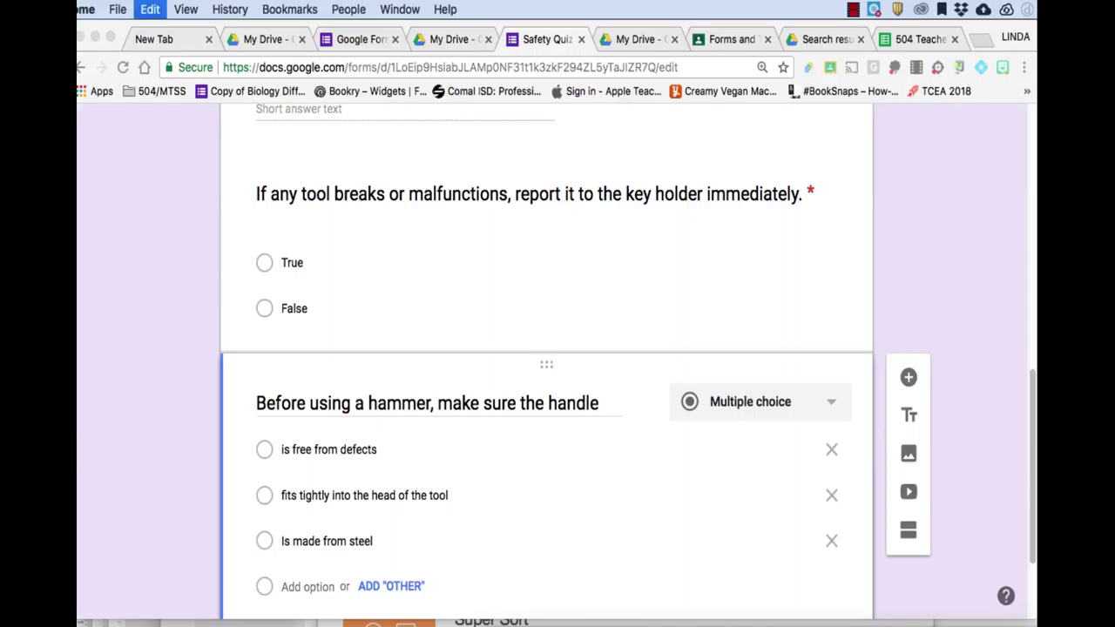
key("super+Tab")
left_click(328, 587)
type("A and B")
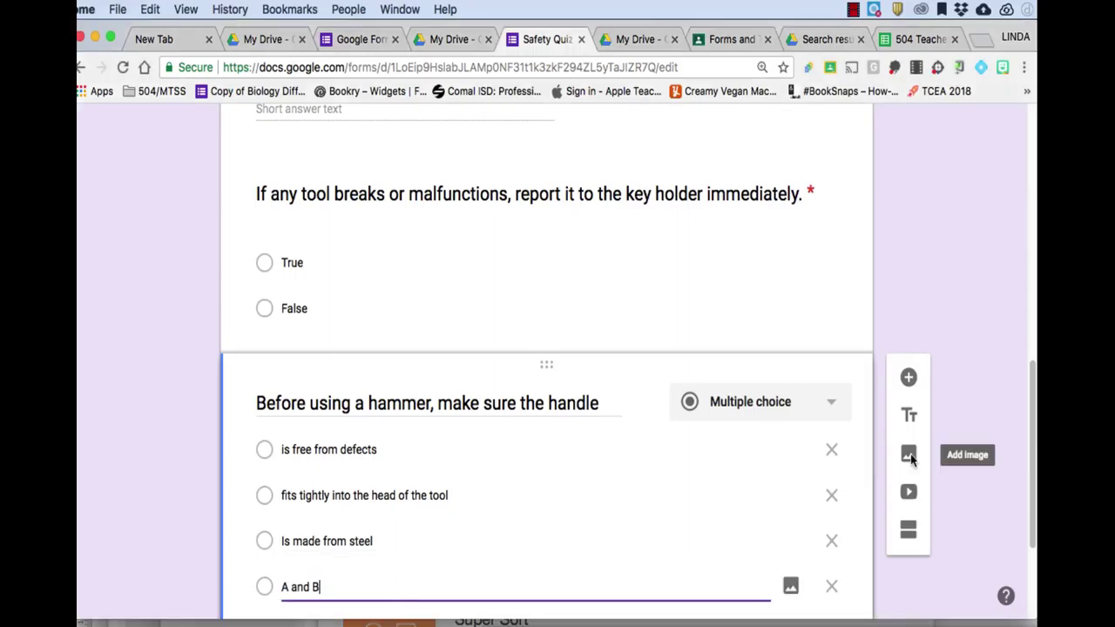
scroll(804, 531, "down", 3)
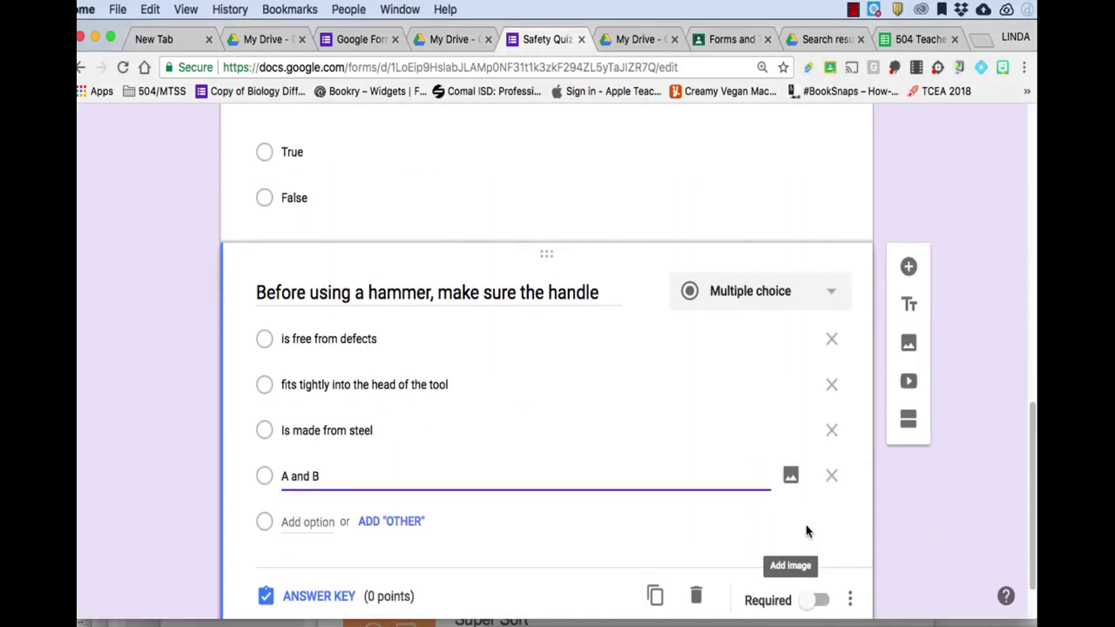
Step: Mark 'is free from defects' correct for 10 points and make the hammer question required
left_click(345, 592)
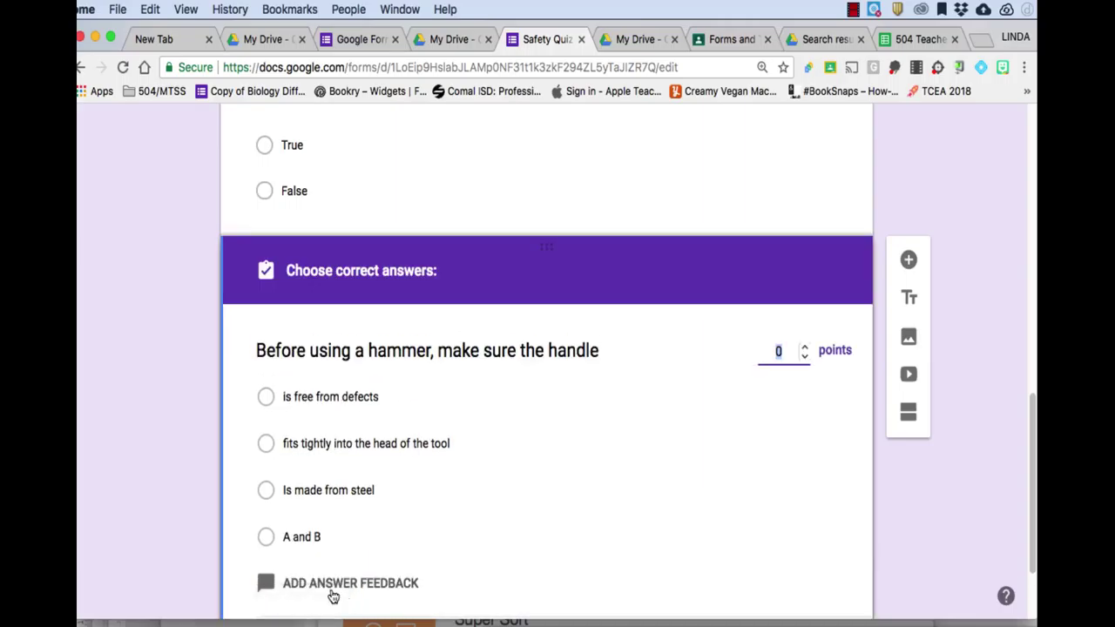
left_click(265, 398)
scroll(585, 505, "down", 1)
left_click(778, 331)
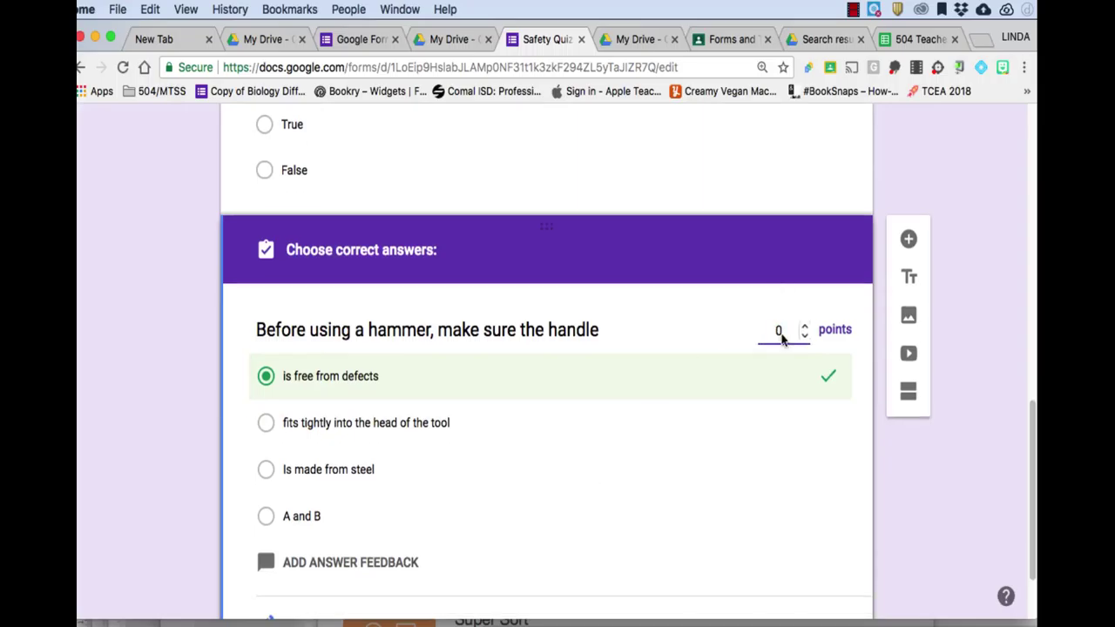
type("1")
scroll(764, 525, "down", 3)
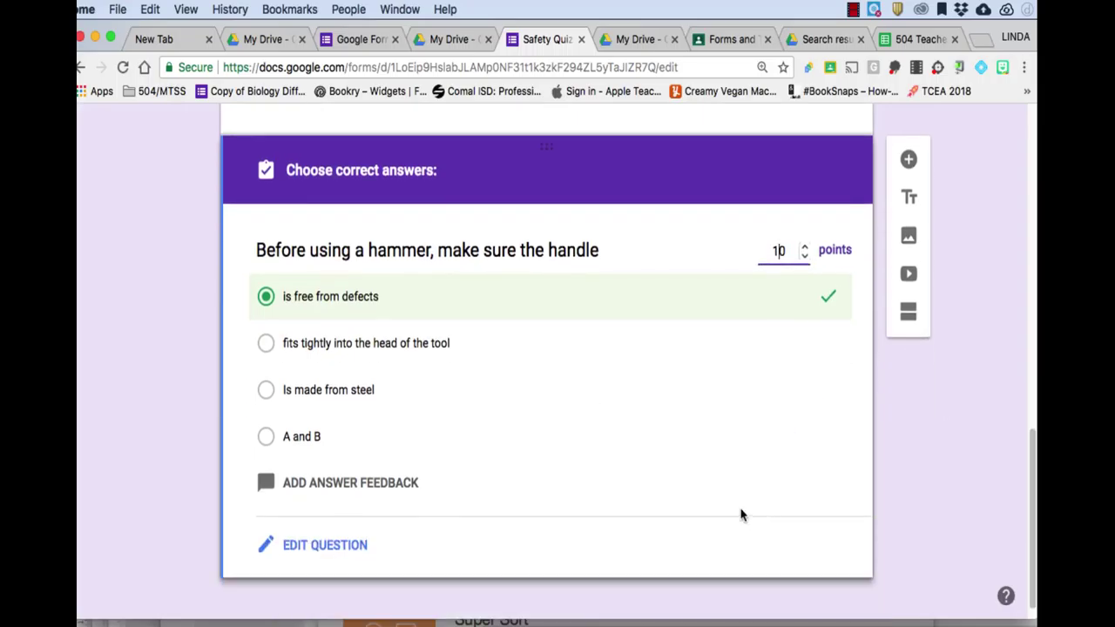
left_click(319, 548)
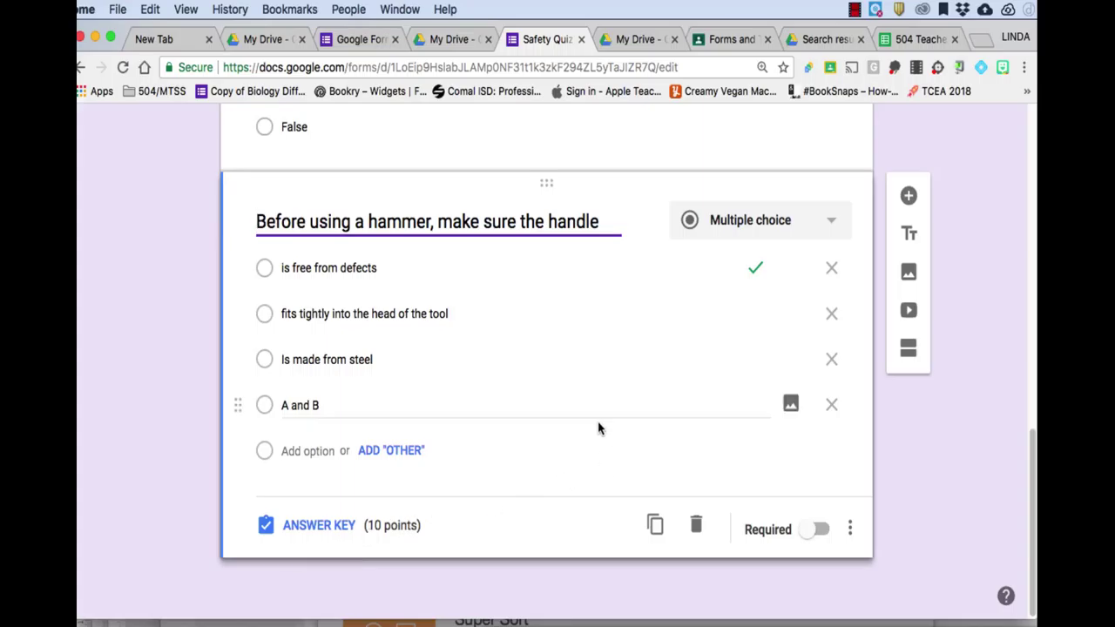
left_click(816, 529)
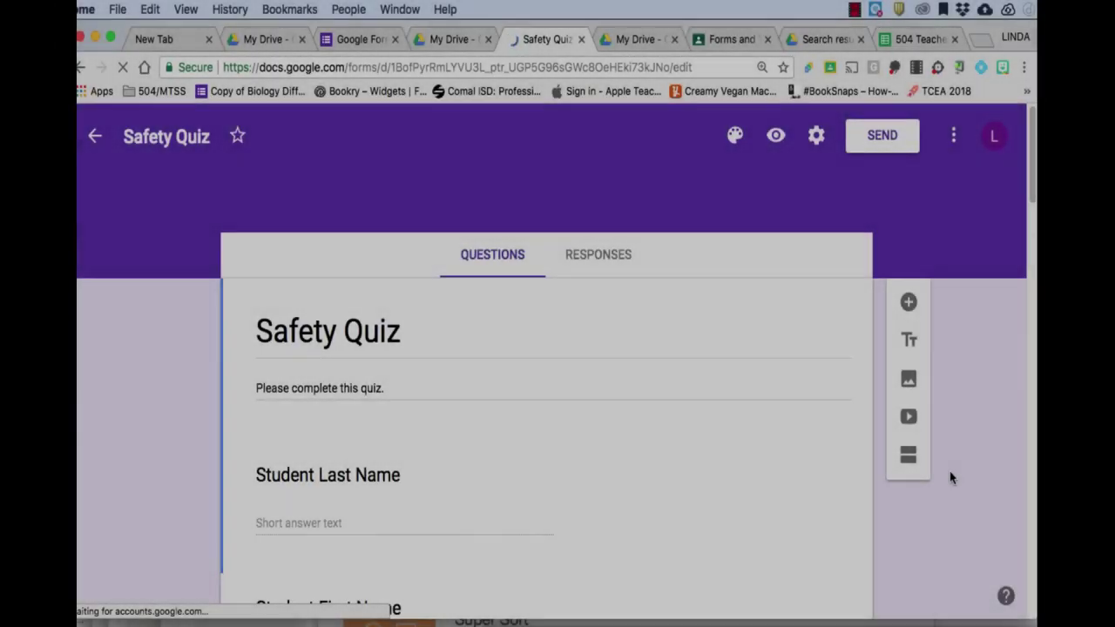
Step: Scroll down through the finished Safety Quiz questions to review them
scroll(749, 495, "down", 15)
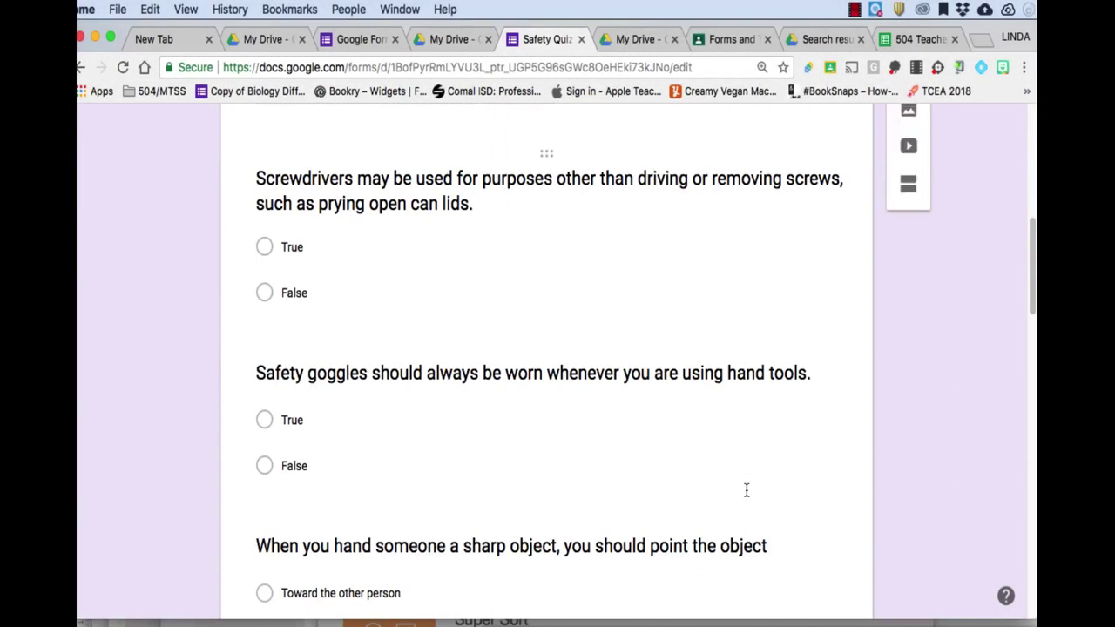
scroll(751, 497, "down", 8)
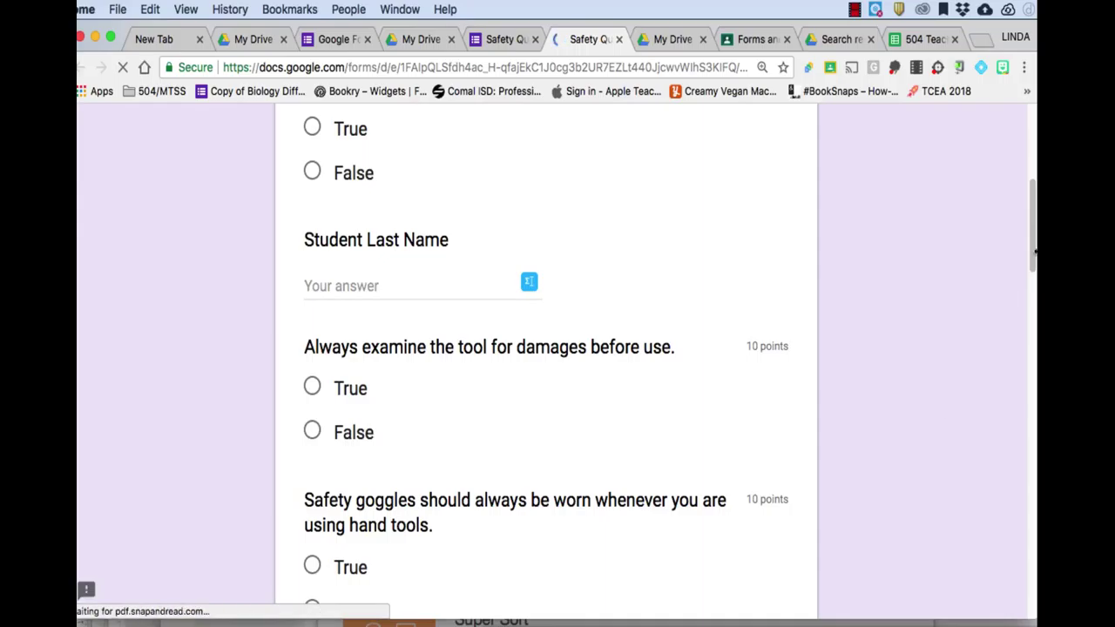
Step: Check the quiz preview's 10-point questions, then return to the Safety Quiz editor tab
scroll(1008, 463, "up", 15)
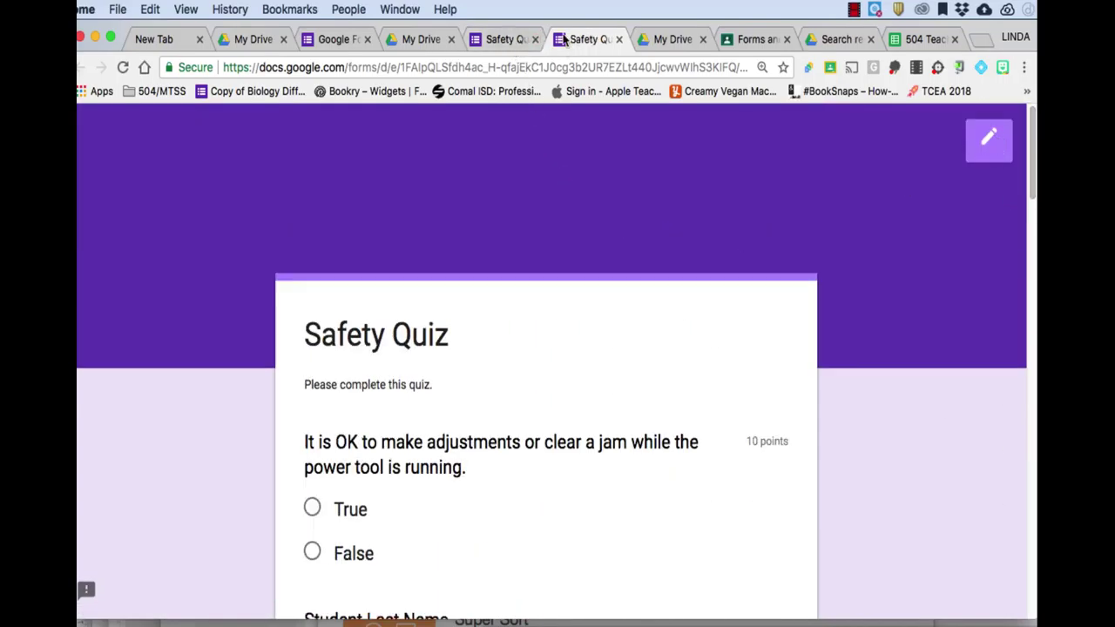
left_click(510, 41)
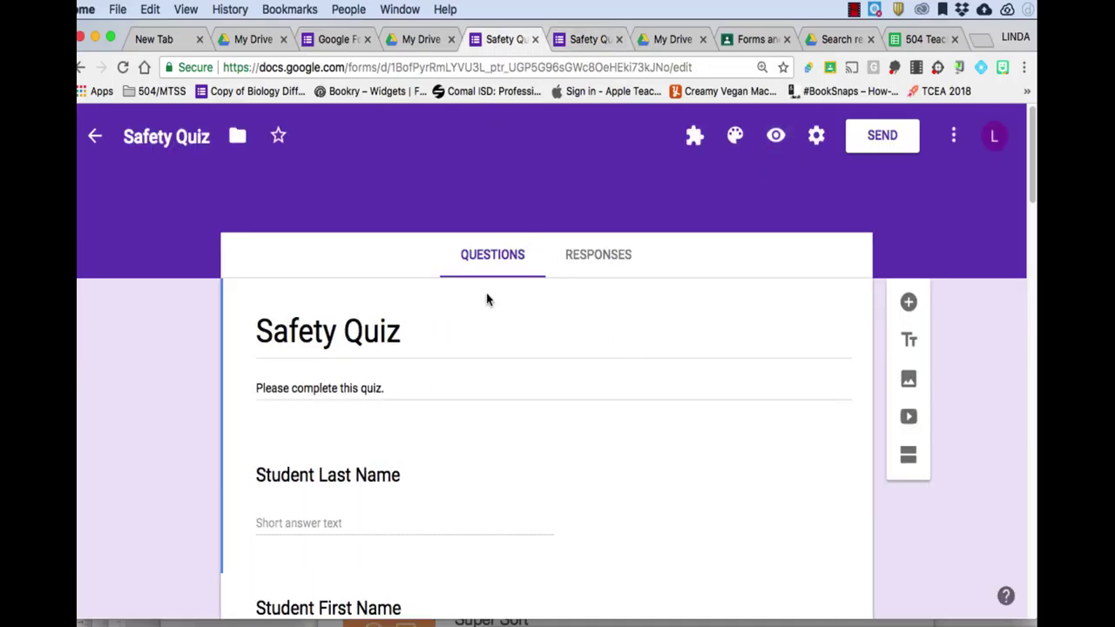
Step: From the Responses page, create a new 'Safety Quiz (Responses)' spreadsheet for the quiz
left_click(598, 260)
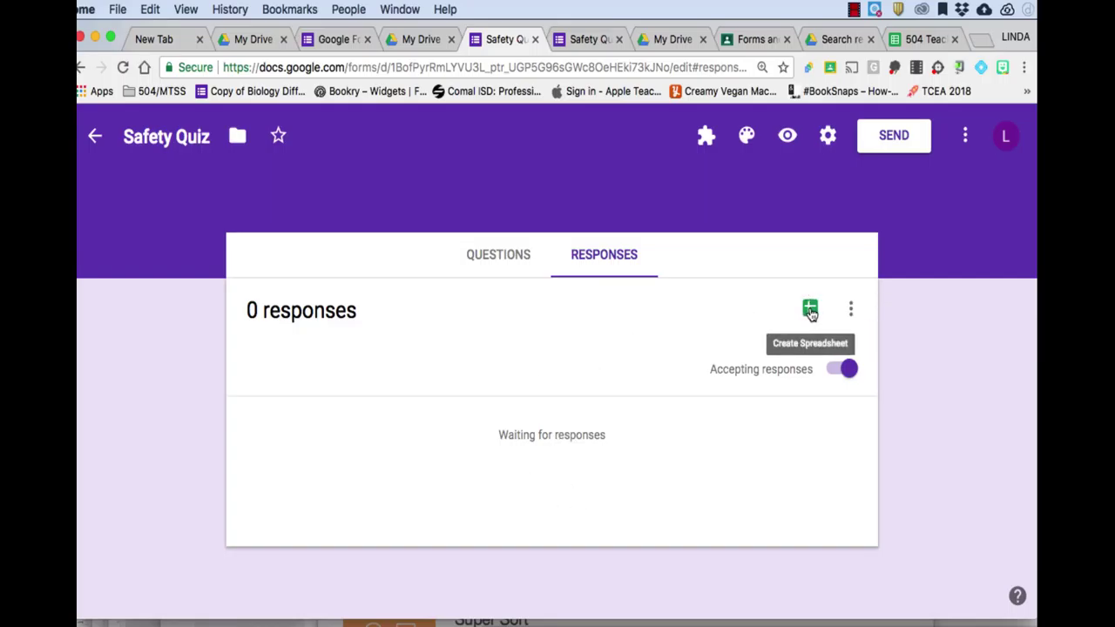
left_click(811, 310)
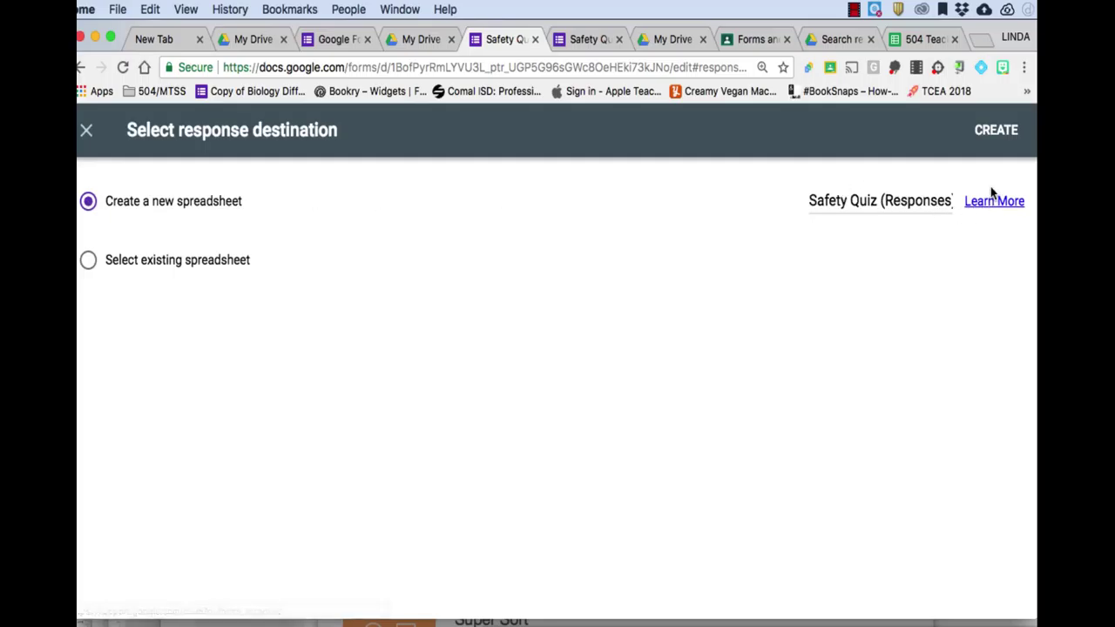
left_click(996, 132)
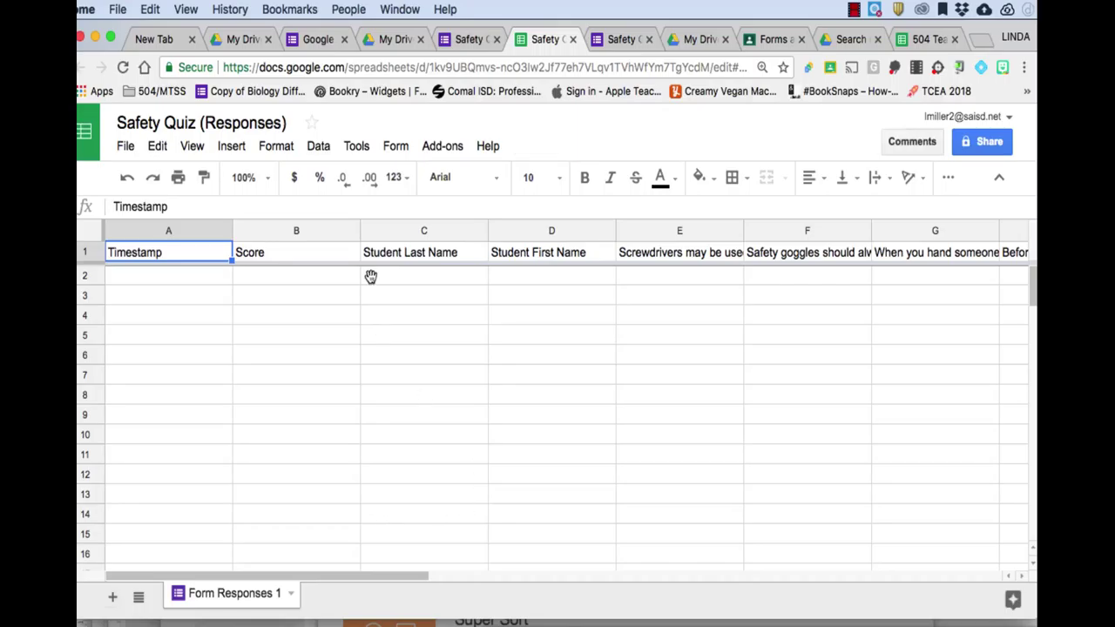
Step: Go back from the spreadsheet to the Safety Quiz form's Responses page
left_click(470, 39)
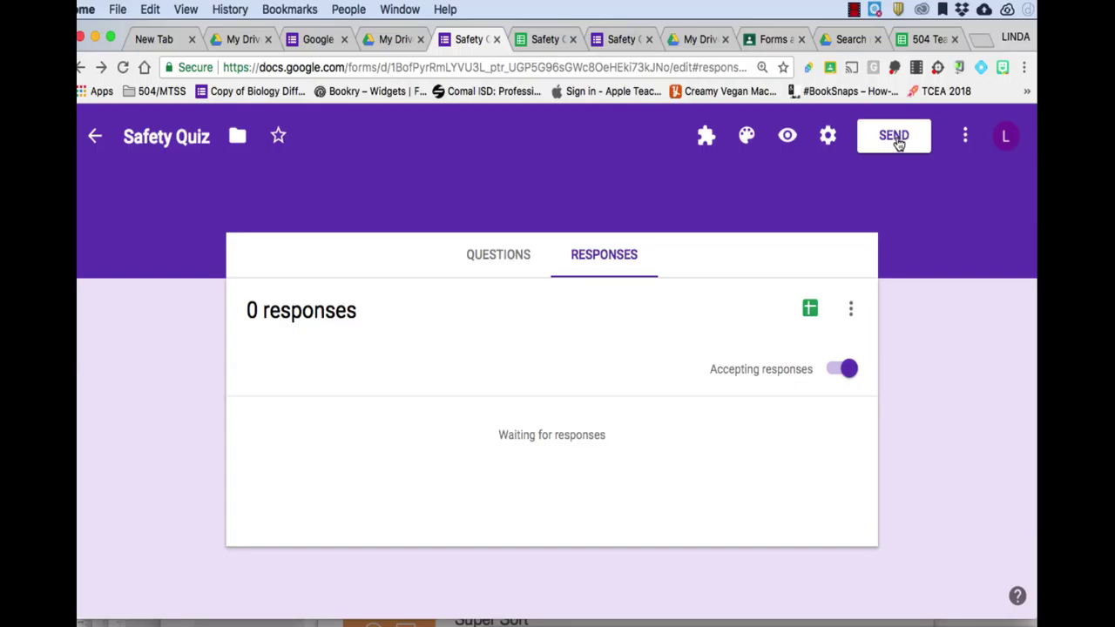
Step: Show the quiz's share link in the Send form dialog and tick Shorten URL
left_click(894, 137)
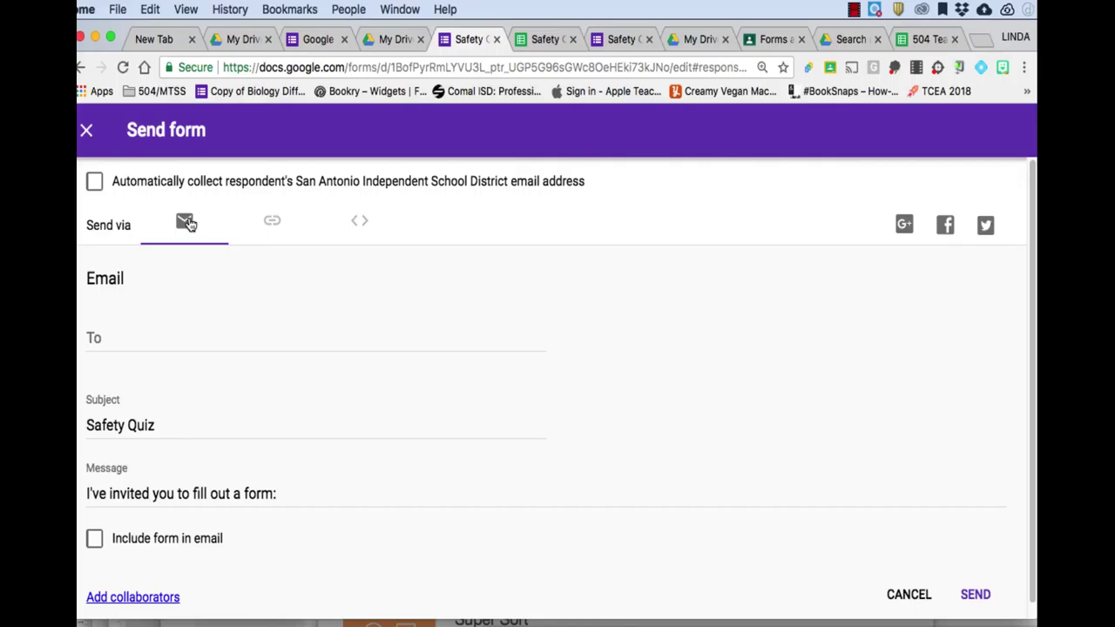
left_click(273, 224)
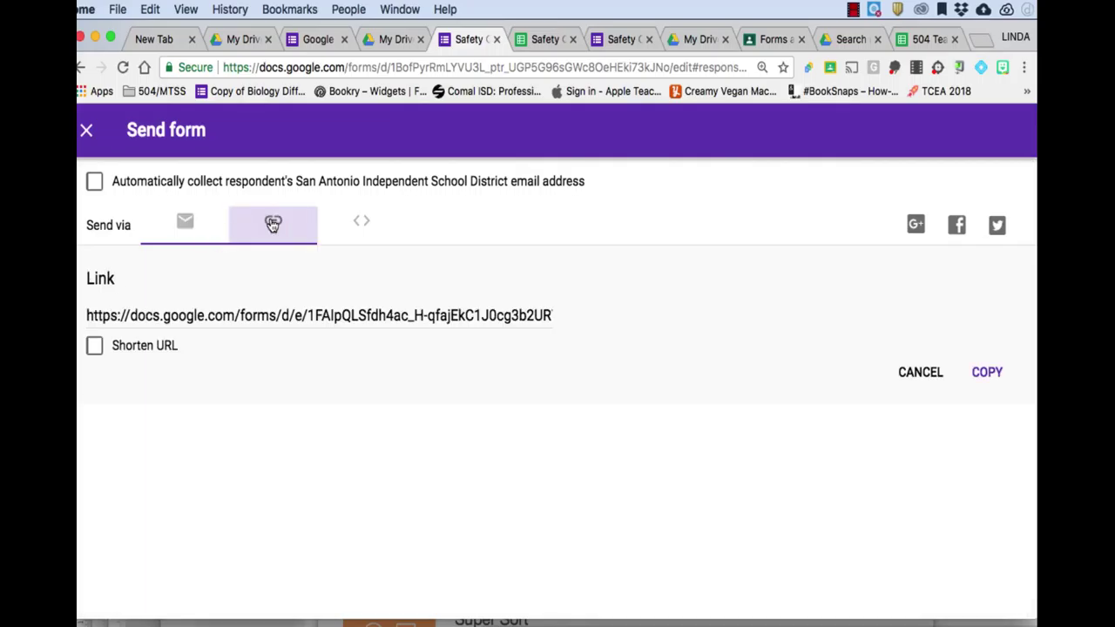
left_click(185, 222)
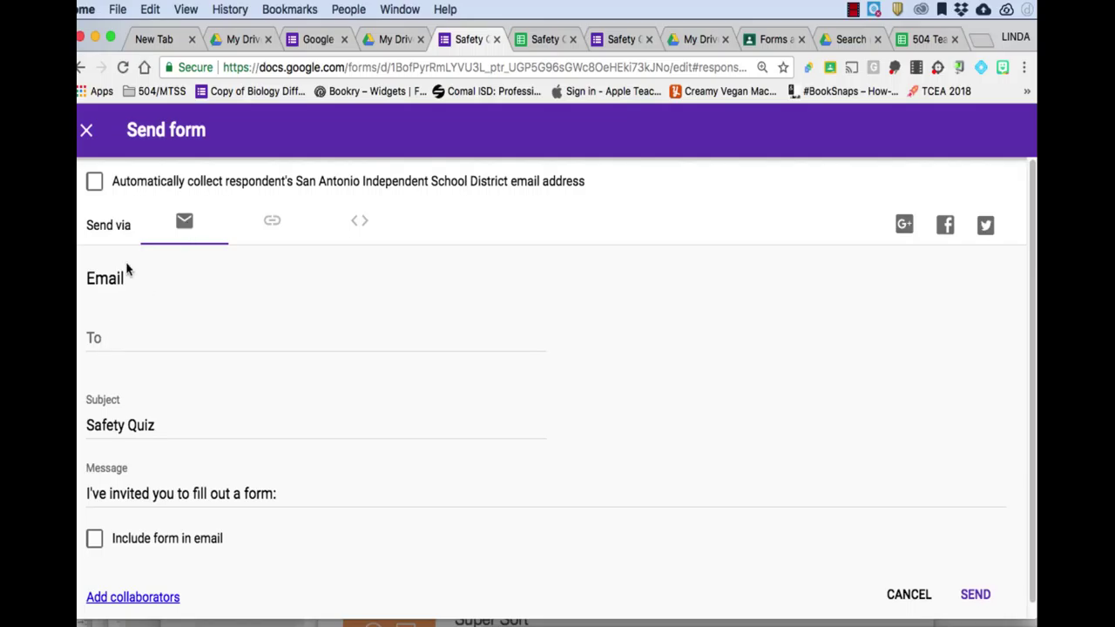
left_click(274, 224)
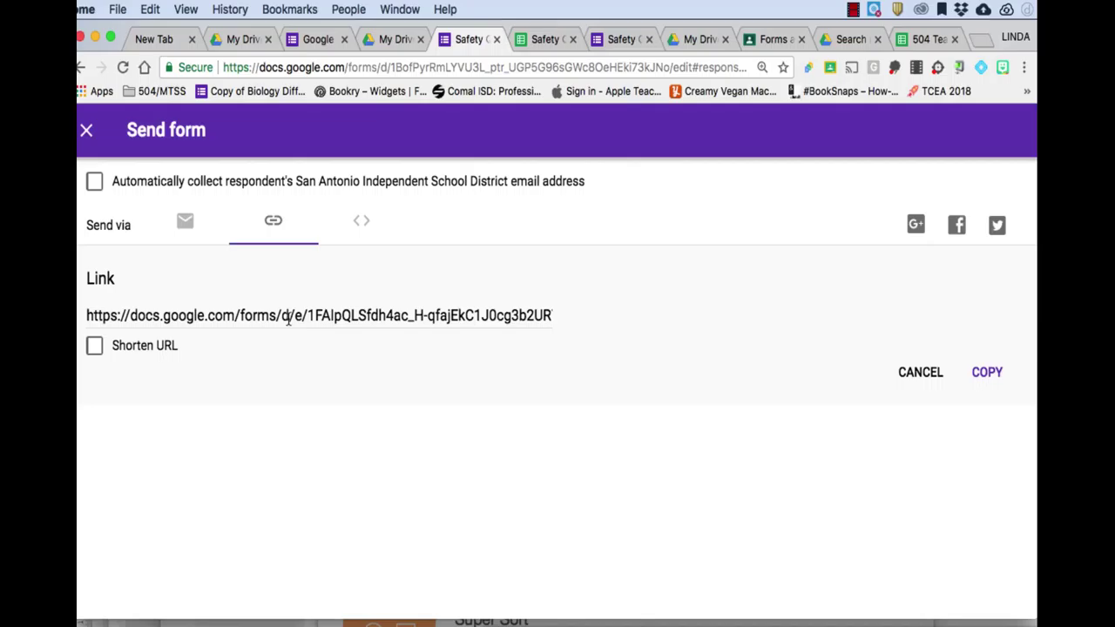
left_click(95, 346)
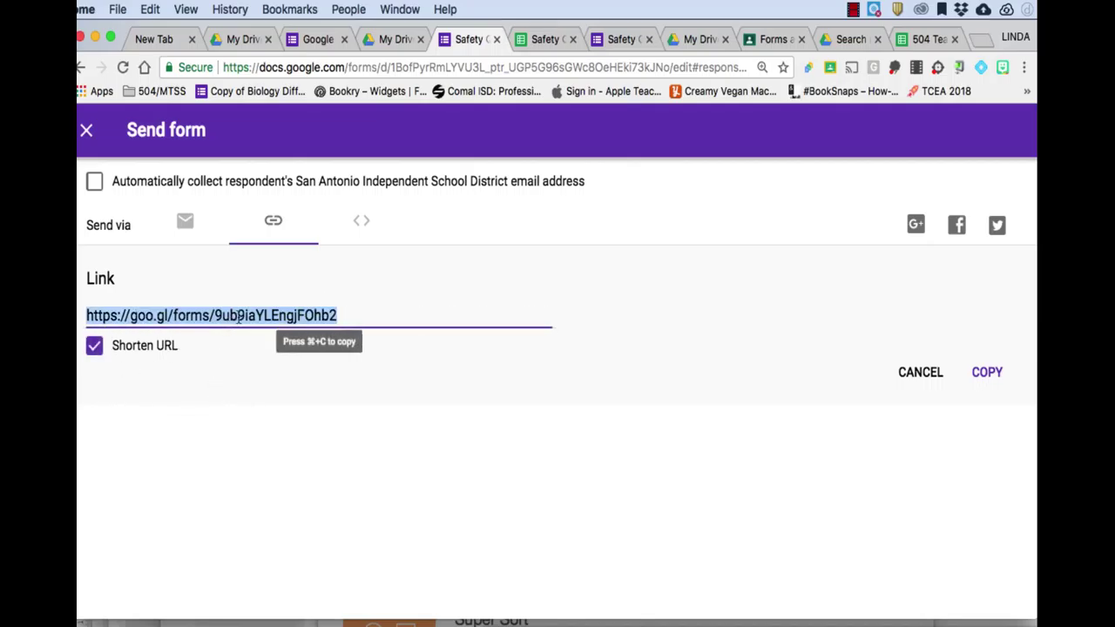
Step: Copy the short goo.gl link, restore the full URL, and glance at the embed code
right_click(265, 317)
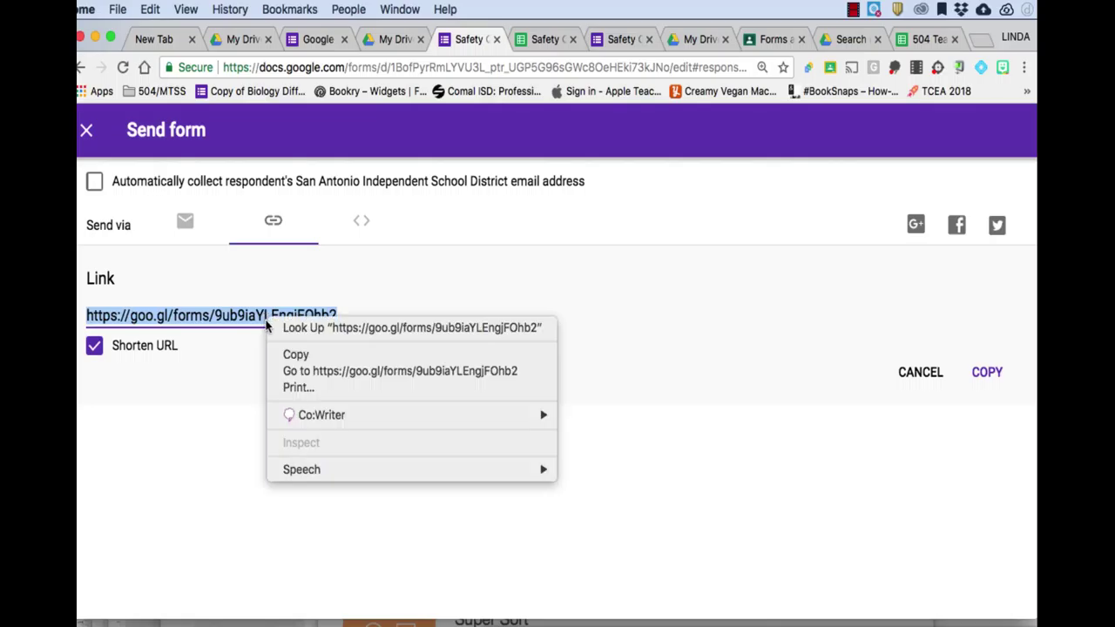
left_click(297, 354)
key("Tab")
key("space")
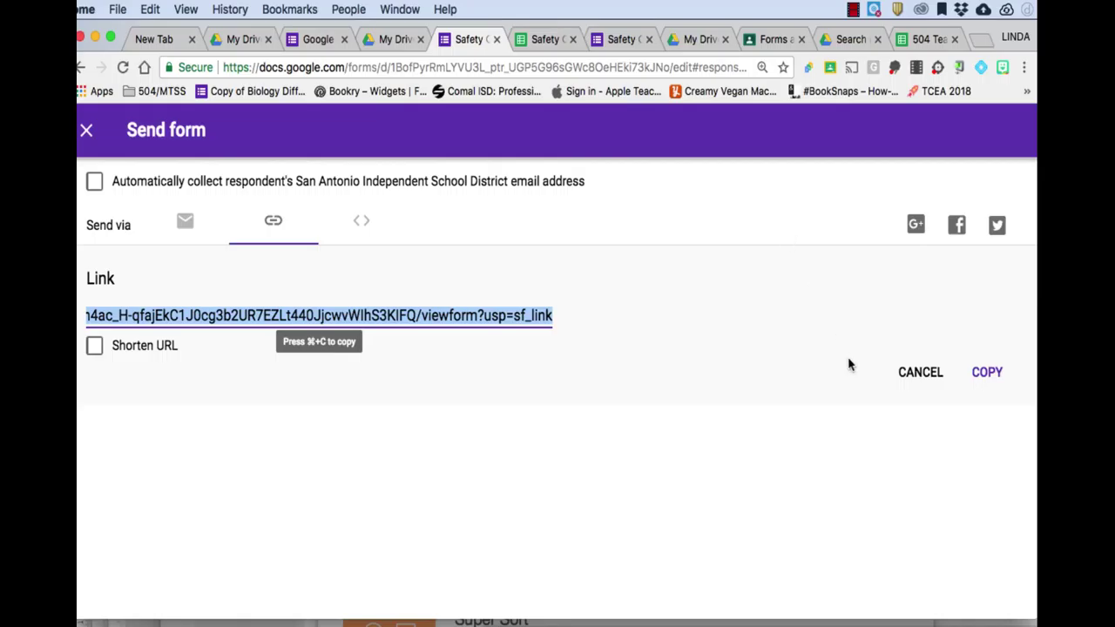
left_click(368, 223)
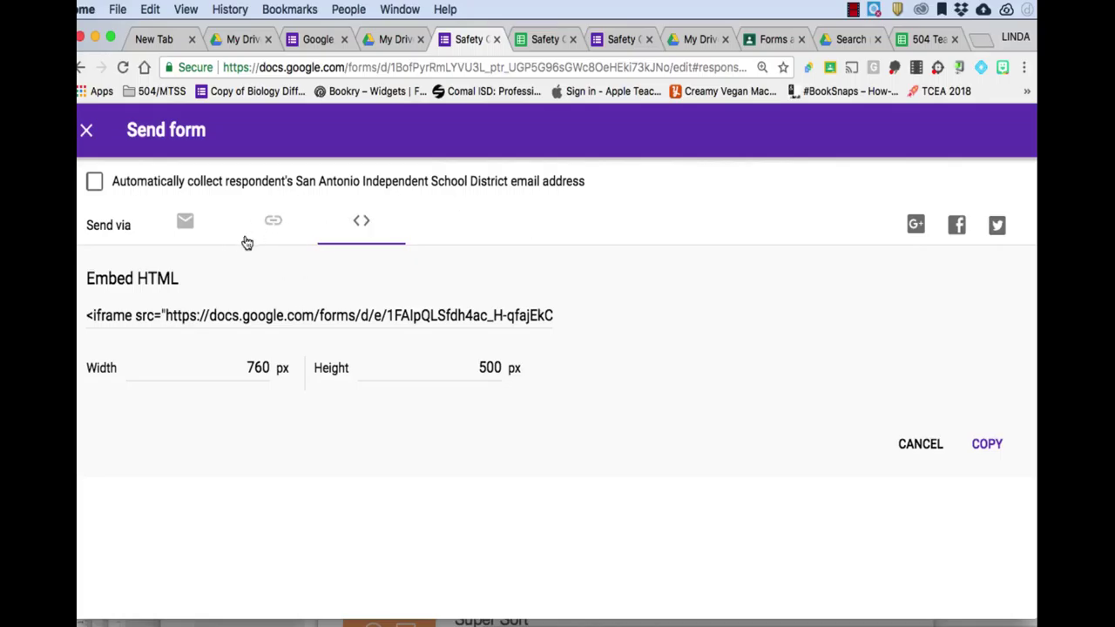
left_click(271, 226)
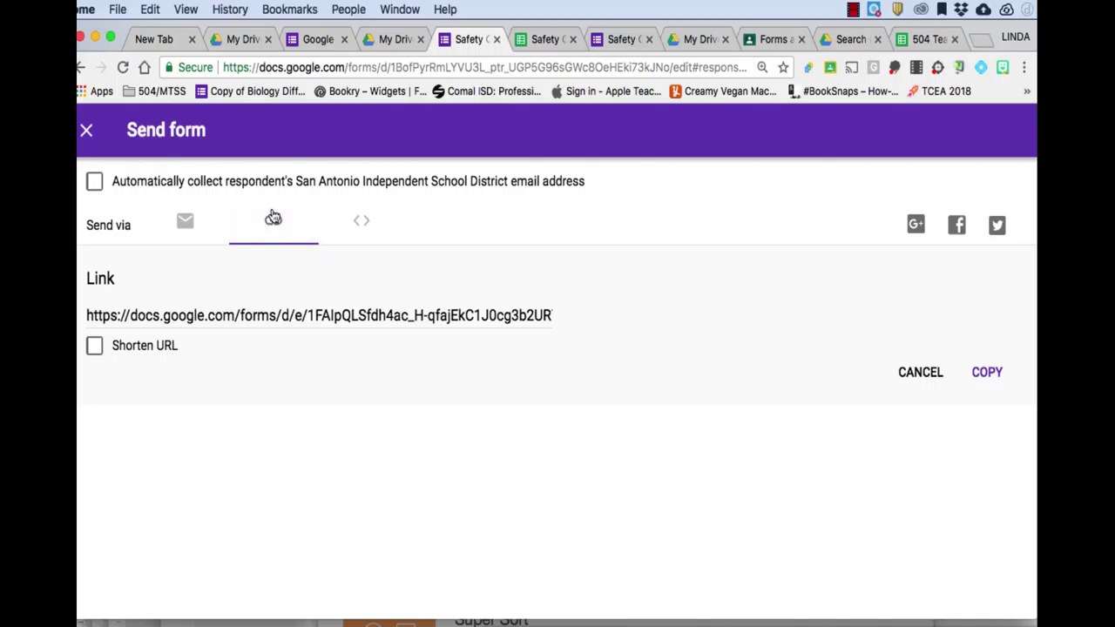